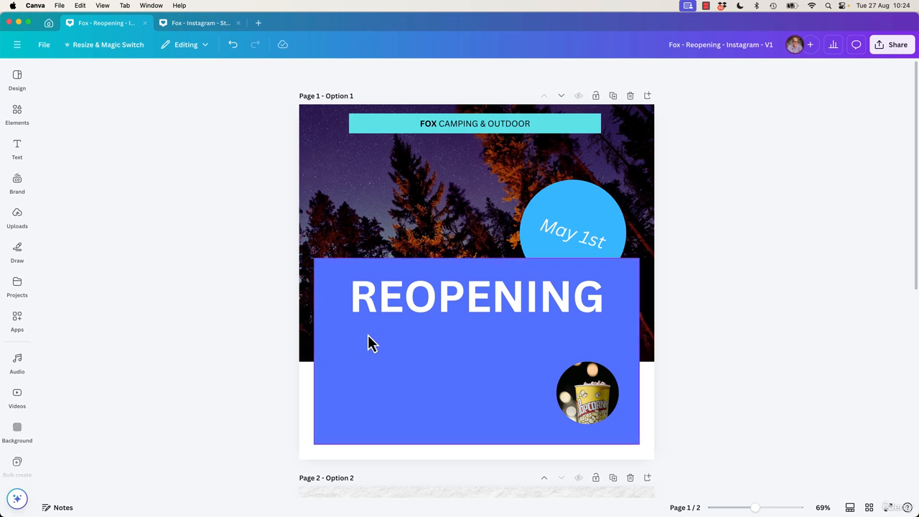
- Examine the fill and text colour options for the FOX CAMPING & OUTDOOR banner and the document colours used across both pages
click(333, 284)
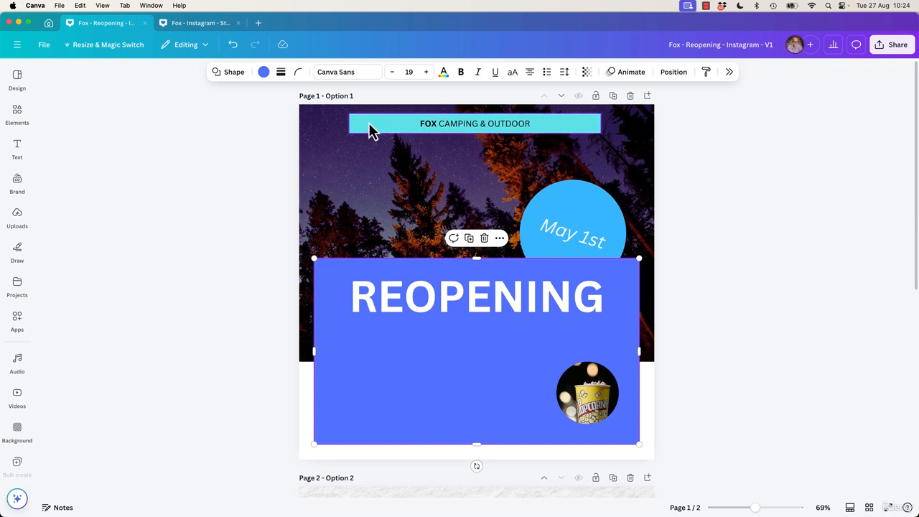
click(393, 132)
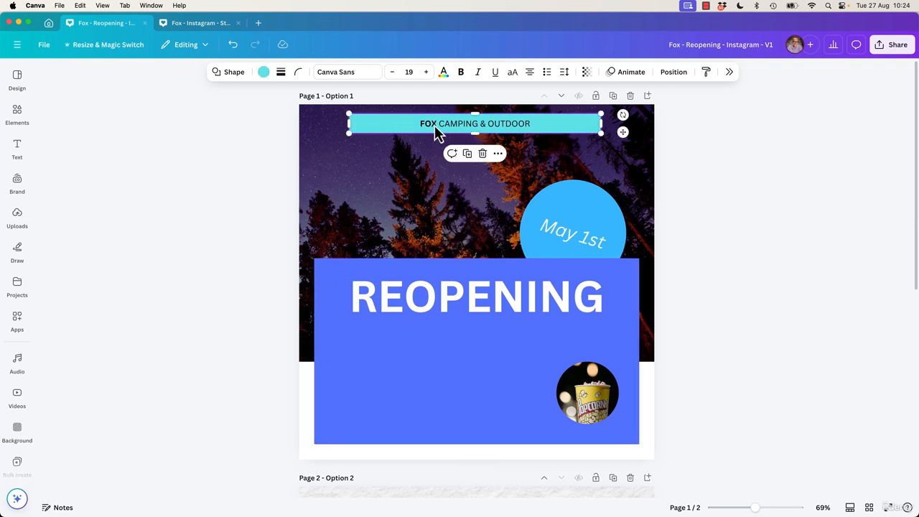
drag(434, 125, 376, 137)
key(ctrl+z)
click(444, 74)
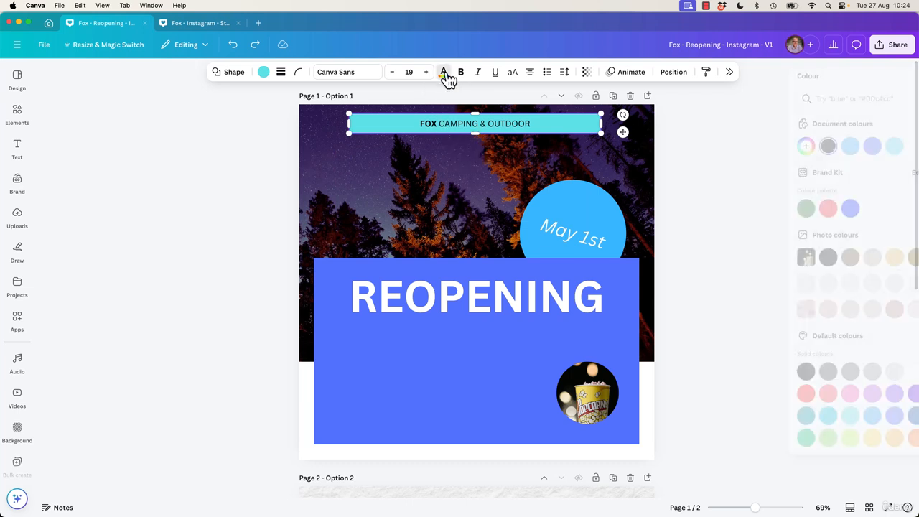
click(264, 72)
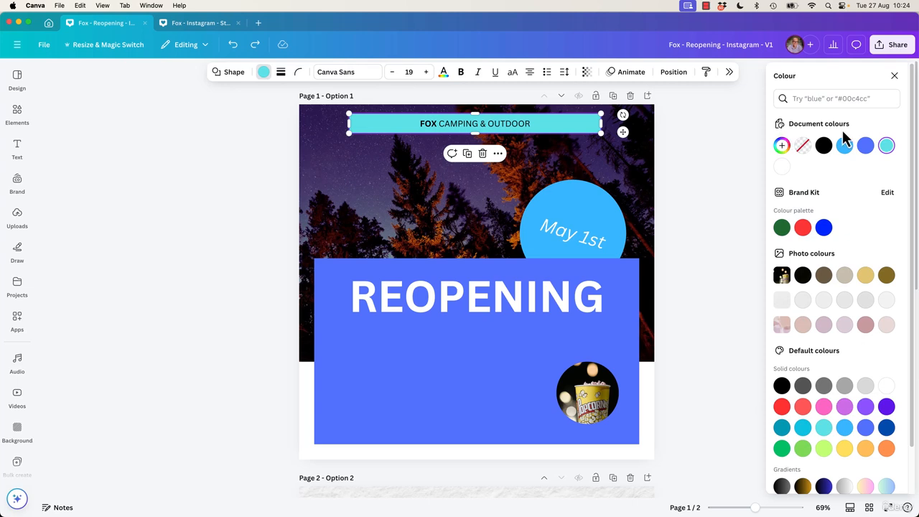
scroll(508, 362, down, 5)
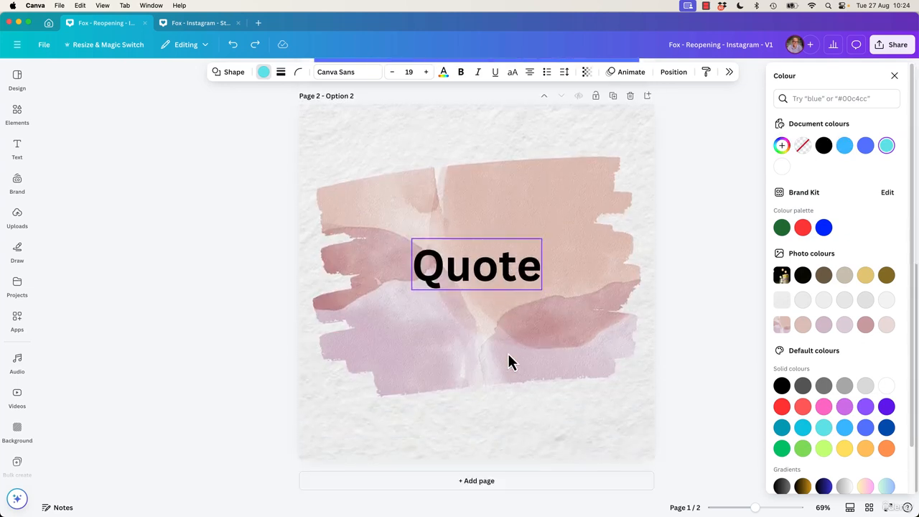
scroll(508, 356, up, 5)
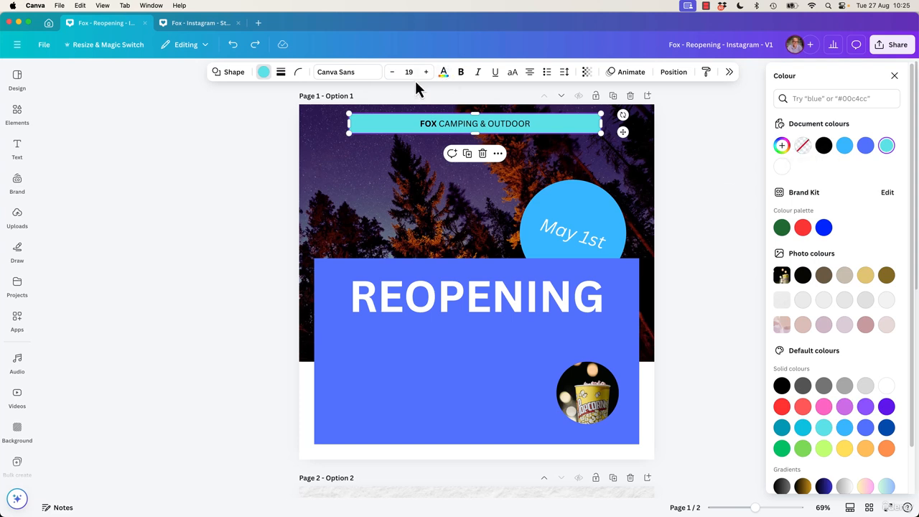
click(444, 73)
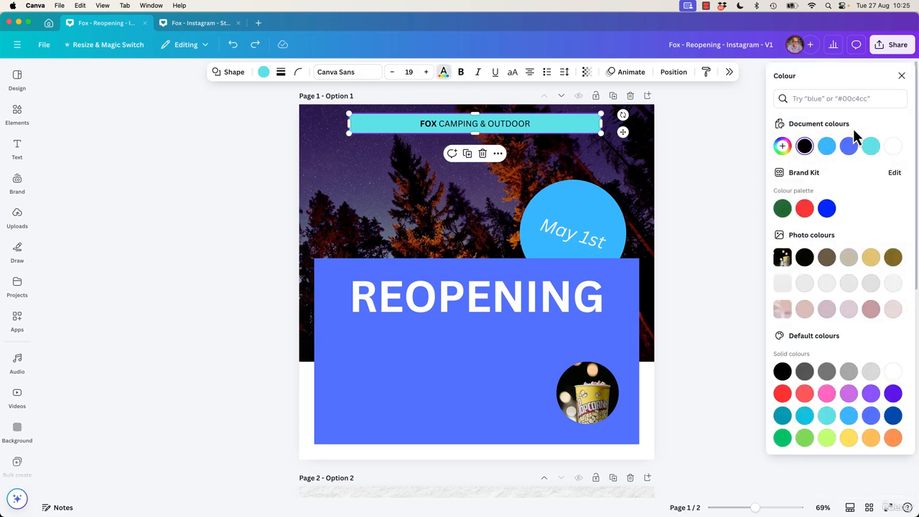
- Try the FOX CAMPING & OUTDOOR banner with no fill colour, shift it over the background, and undo both changes
click(266, 74)
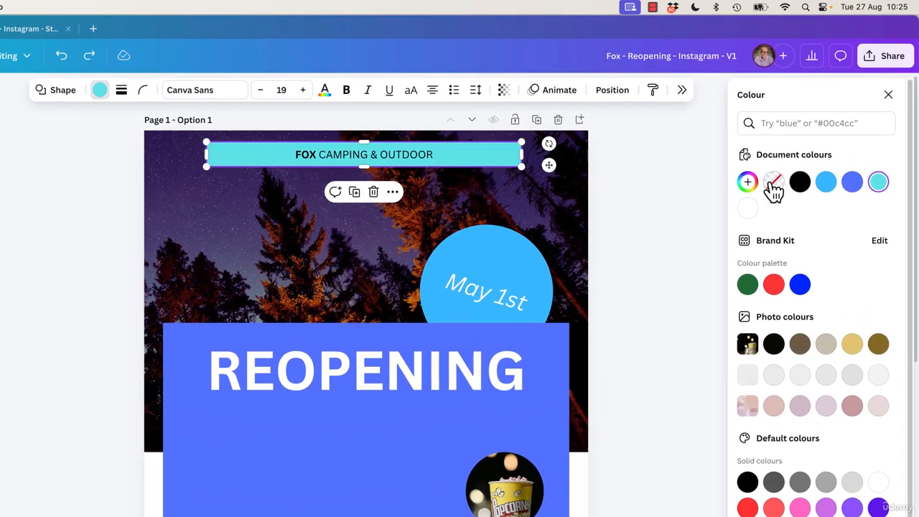
click(784, 168)
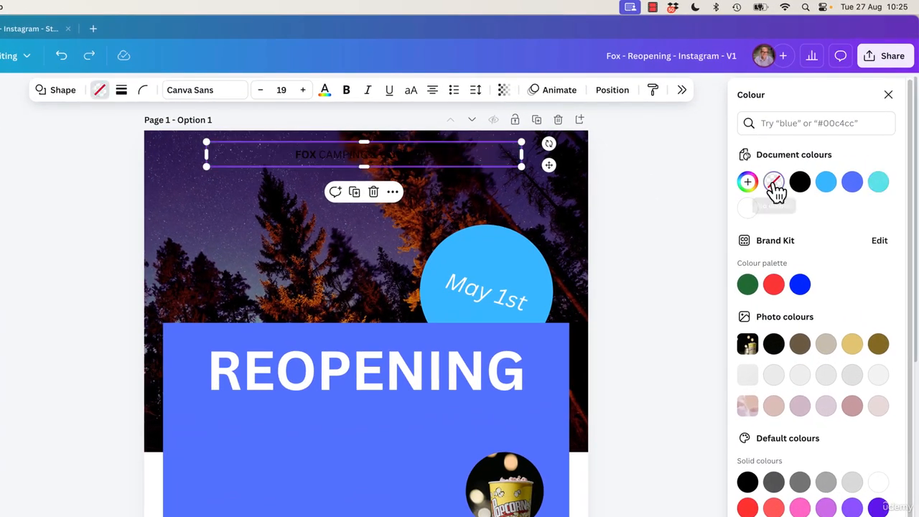
drag(352, 162, 131, 213)
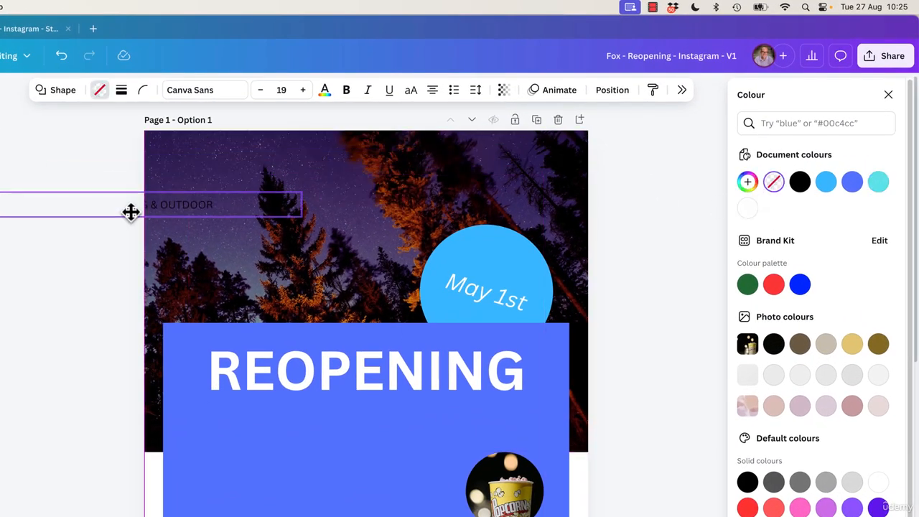
key(super+z)
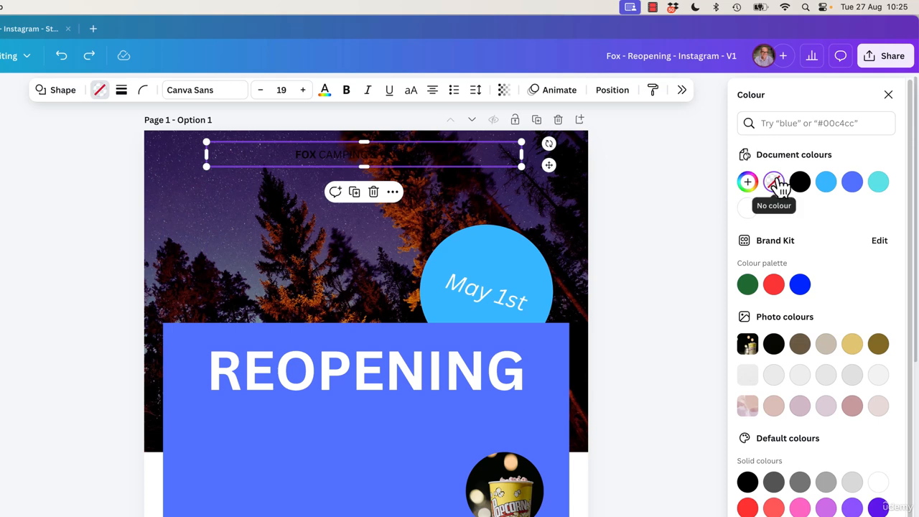
key(super+z)
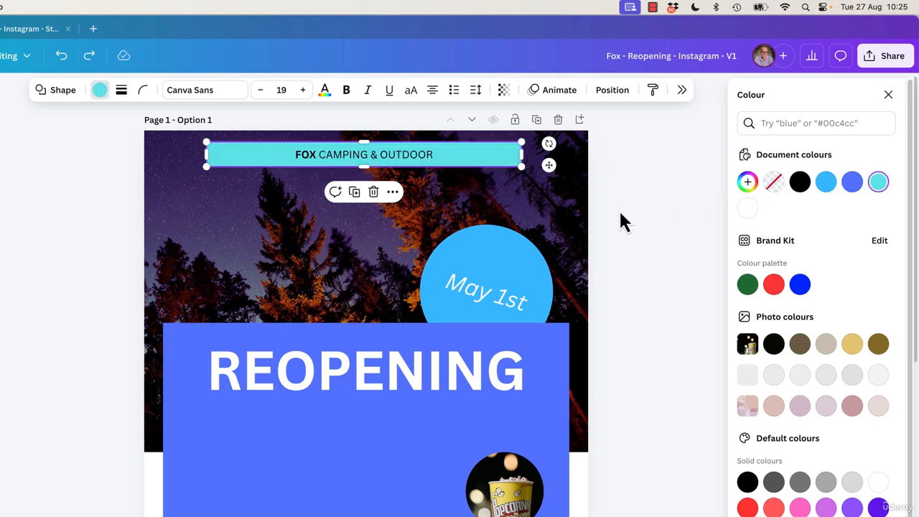
- Create a custom solid colour for the banner's fill, shifting the hue to orange and darkening it to brown #9C7950
click(748, 183)
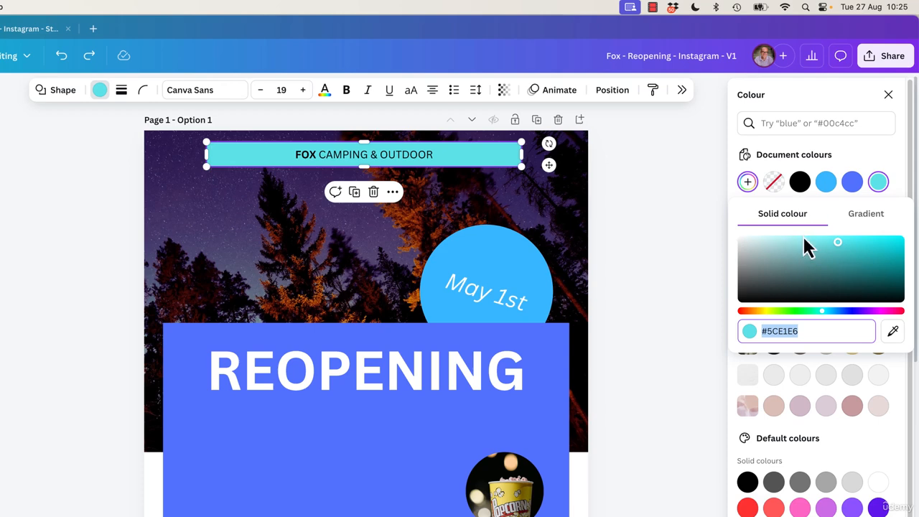
mouse_move(823, 311)
mouse_down()
mouse_move(755, 324)
mouse_move(902, 324)
mouse_move(768, 322)
mouse_move(868, 333)
mouse_move(745, 324)
mouse_move(870, 335)
mouse_move(750, 332)
mouse_move(838, 343)
mouse_move(758, 338)
mouse_up()
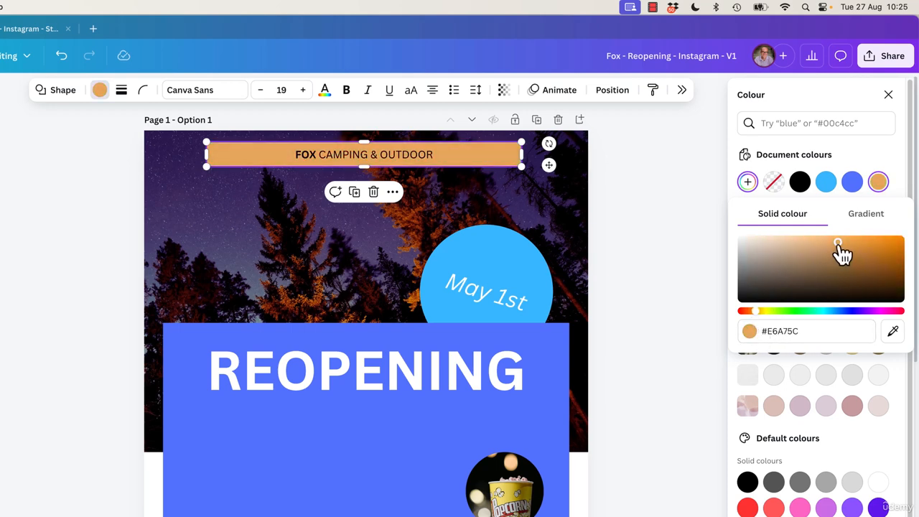
mouse_move(836, 245)
mouse_down()
mouse_move(912, 246)
mouse_move(774, 232)
mouse_move(788, 322)
mouse_move(794, 229)
mouse_move(798, 299)
mouse_up()
mouse_move(798, 343)
mouse_down()
mouse_move(825, 286)
mouse_move(642, 283)
mouse_move(749, 243)
mouse_move(783, 275)
mouse_move(796, 263)
mouse_move(811, 271)
mouse_move(787, 268)
mouse_move(821, 270)
mouse_up()
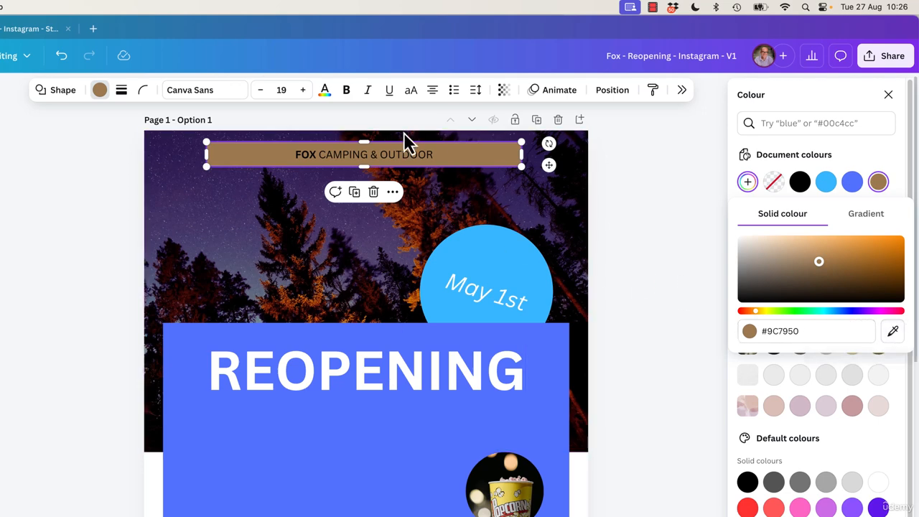
- Sample the yellow of the popcorn photo with the eyedropper as the banner's fill colour, #E8D165
click(241, 161)
click(100, 91)
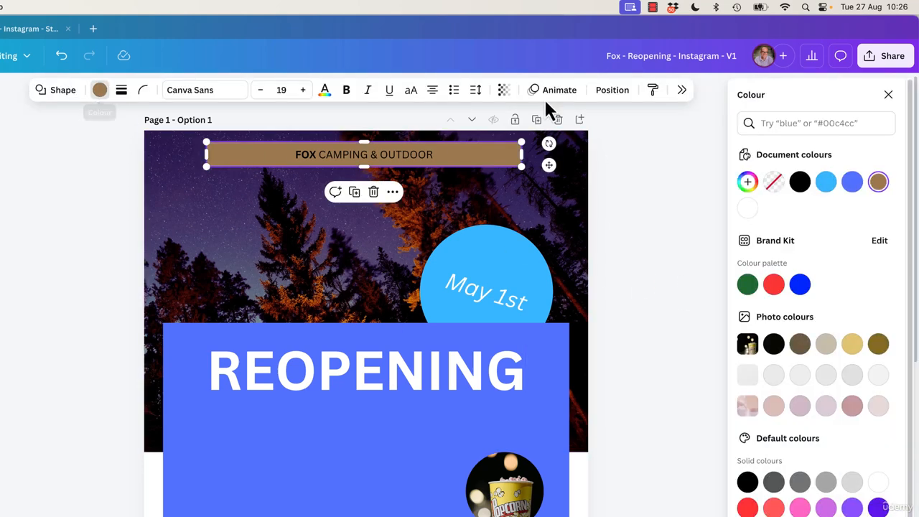
click(747, 182)
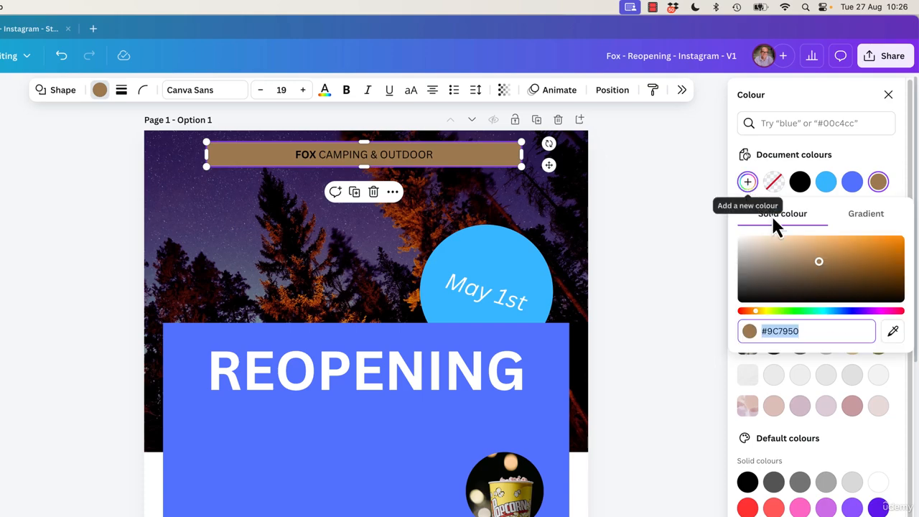
click(891, 331)
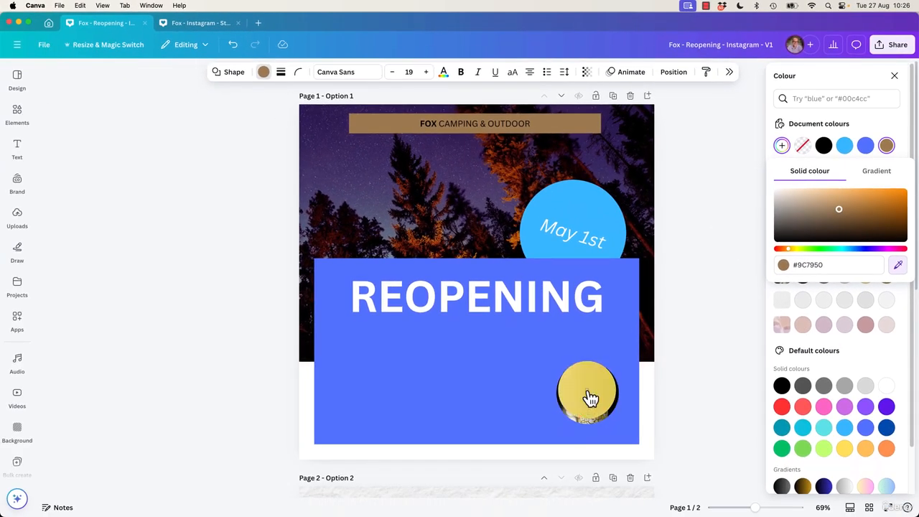
click(590, 399)
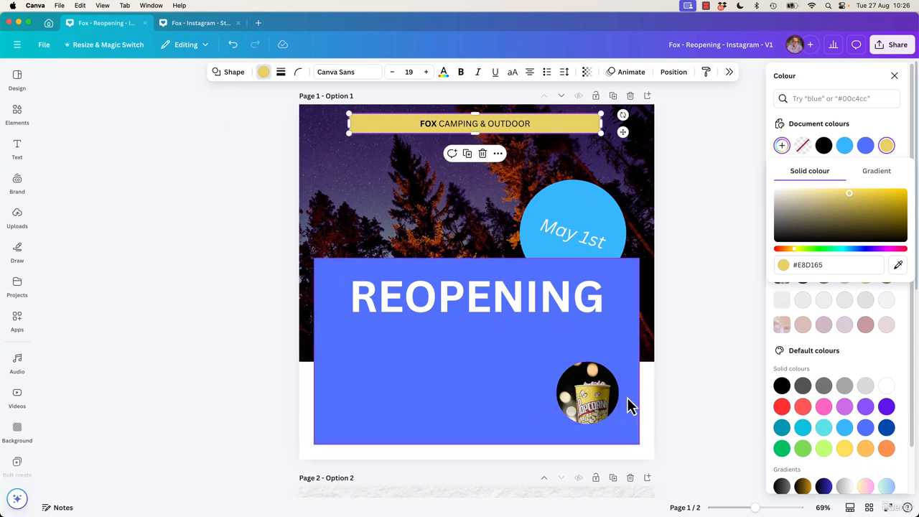
- Sample a purple from the night forest photo for the banner's fill and lighten it to #9B7FCC
click(899, 267)
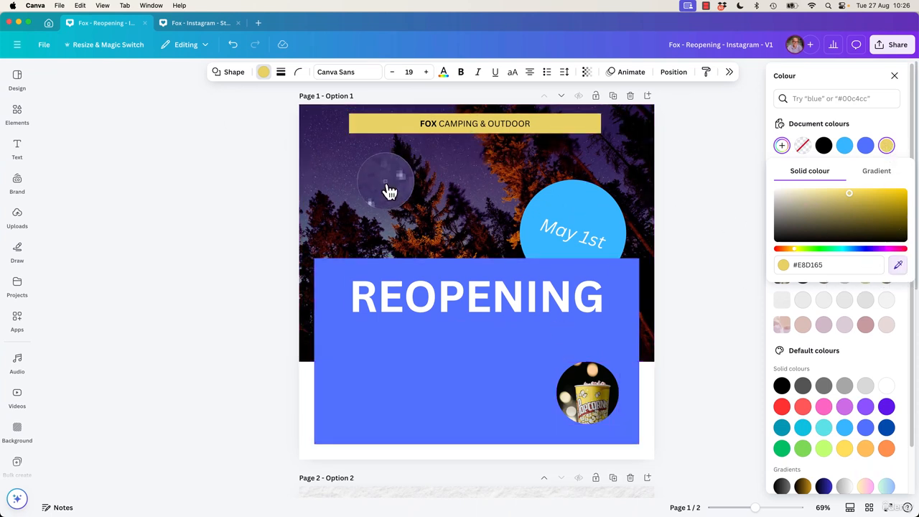
click(483, 198)
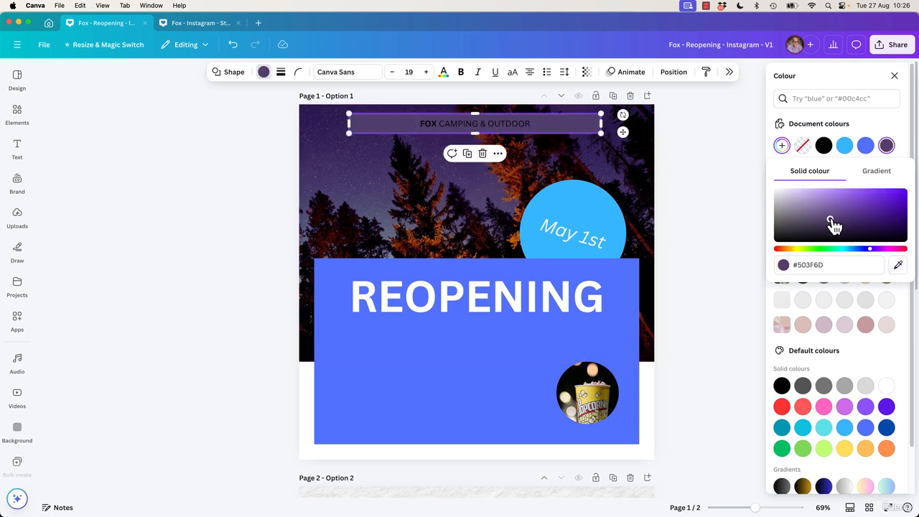
drag(831, 219, 831, 193)
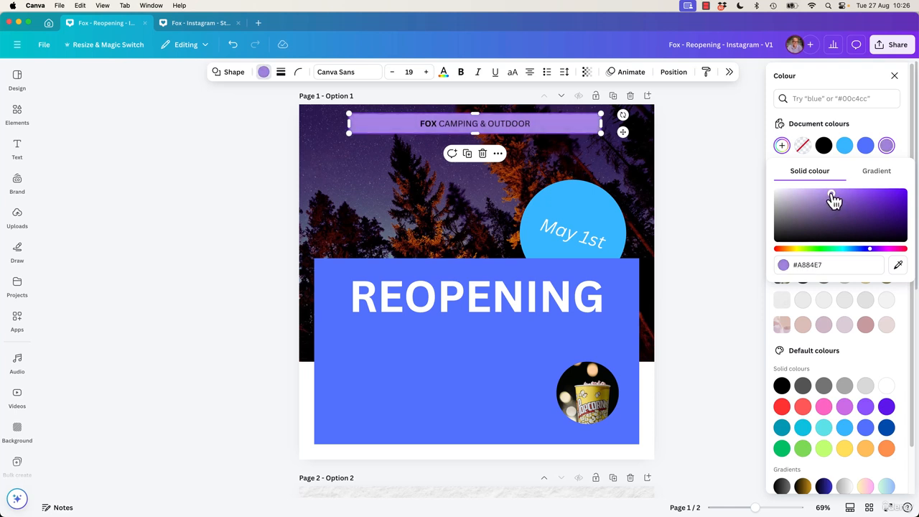
mouse_move(833, 201)
mouse_down()
mouse_move(839, 192)
mouse_move(886, 195)
mouse_move(798, 194)
mouse_move(823, 199)
mouse_up()
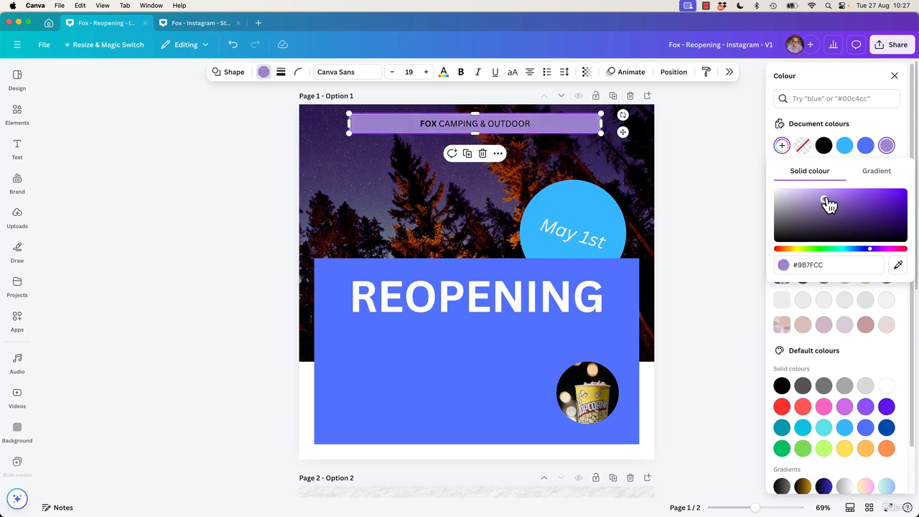
- Replace the hex code of the banner's fill with a teal colour code
click(811, 266)
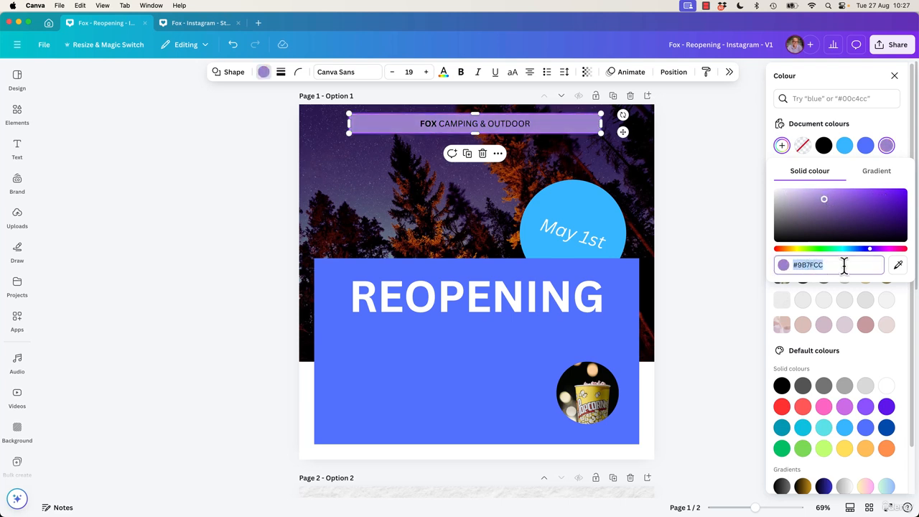
click(834, 266)
drag(825, 265, 795, 265)
click(807, 265)
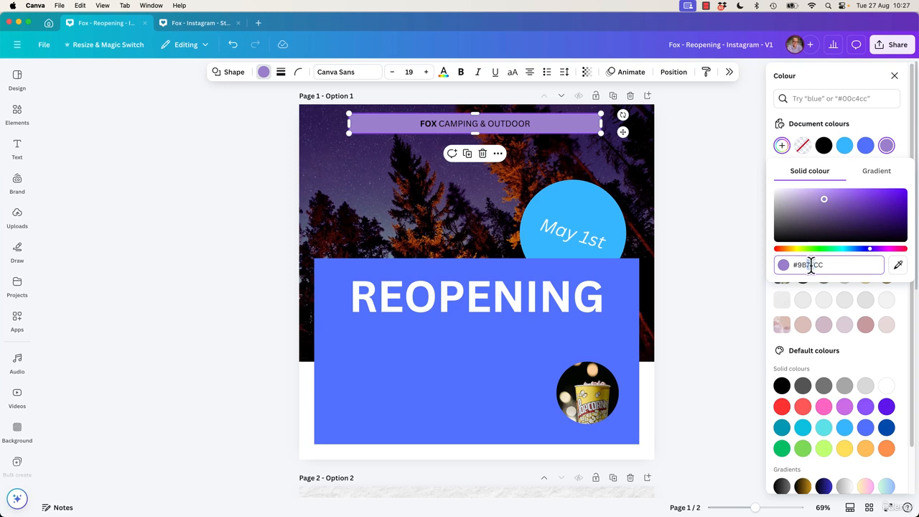
drag(815, 265, 836, 257)
drag(830, 260, 801, 264)
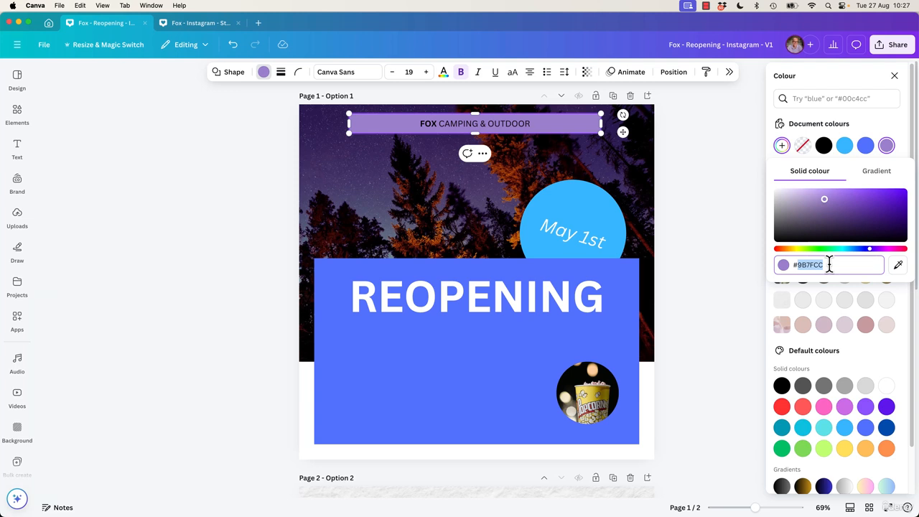
text(1EC3A8)
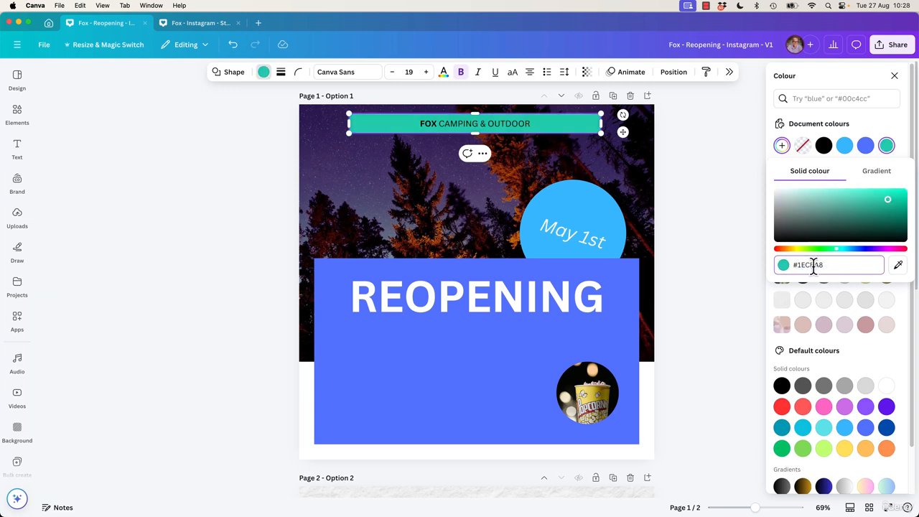
- Fine-tune the banner's teal fill to #1DC3A1 and close the colour options
click(825, 265)
key(cmd+a)
text(1C9E84)
key(Return)
drag(884, 209, 888, 201)
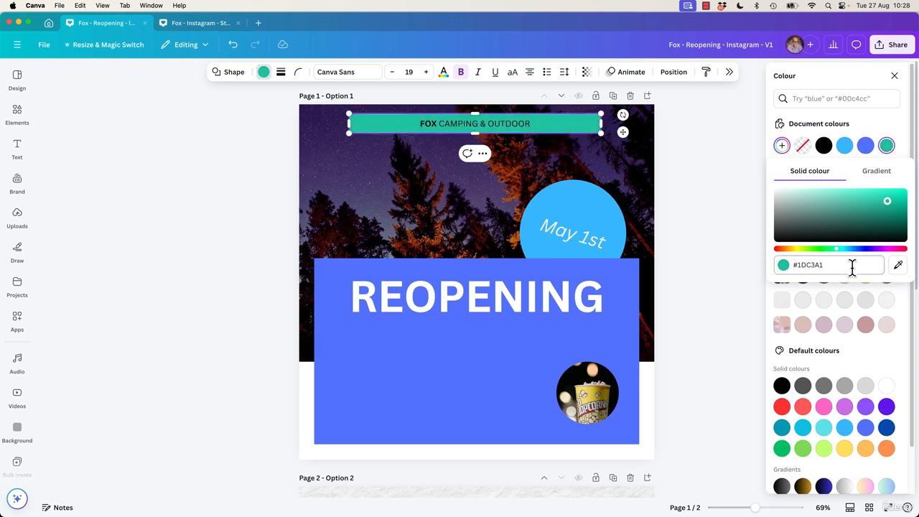
key(Escape)
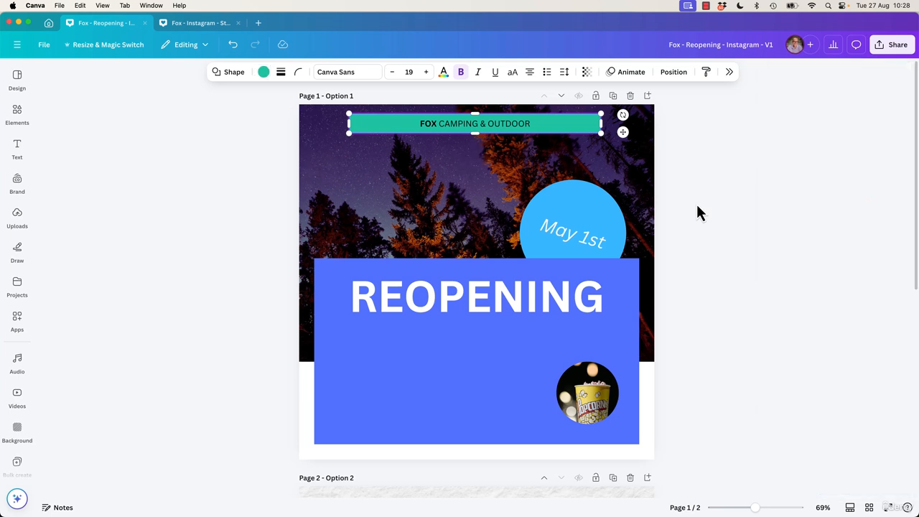
- Add a solid border with a weight of 24 to the May 1st circle
click(559, 226)
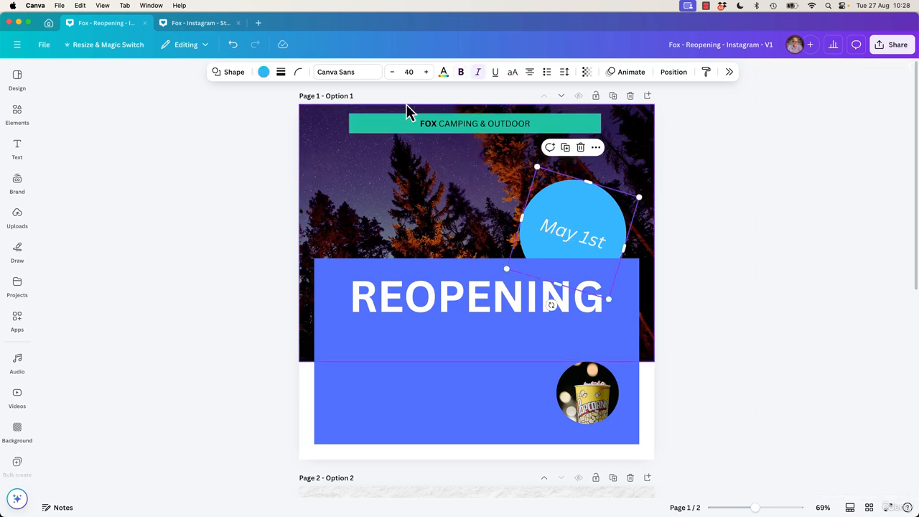
click(280, 74)
click(263, 107)
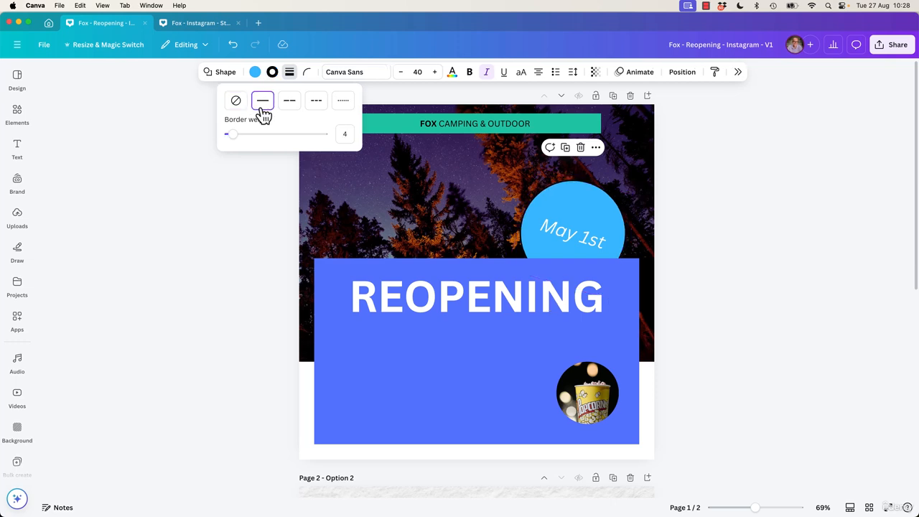
drag(230, 135, 253, 136)
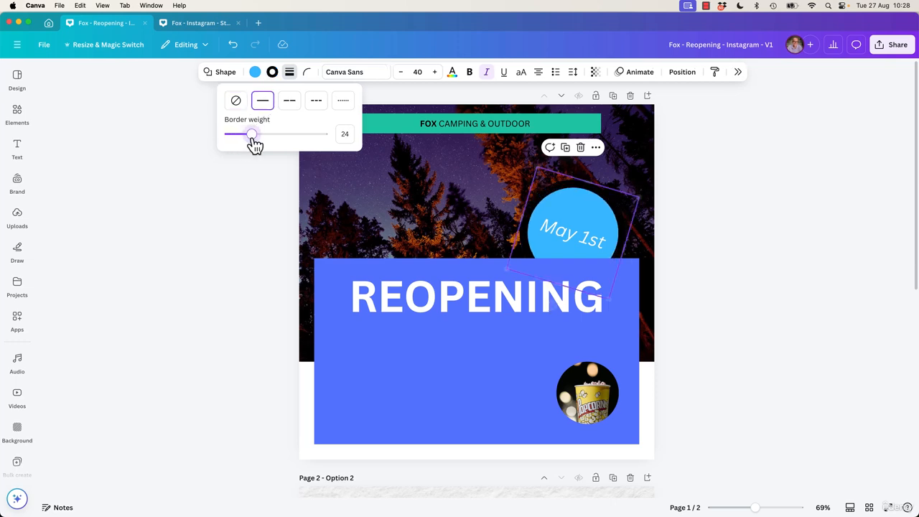
- View the circle's fill and border colour options, close them, and undo the border
click(255, 74)
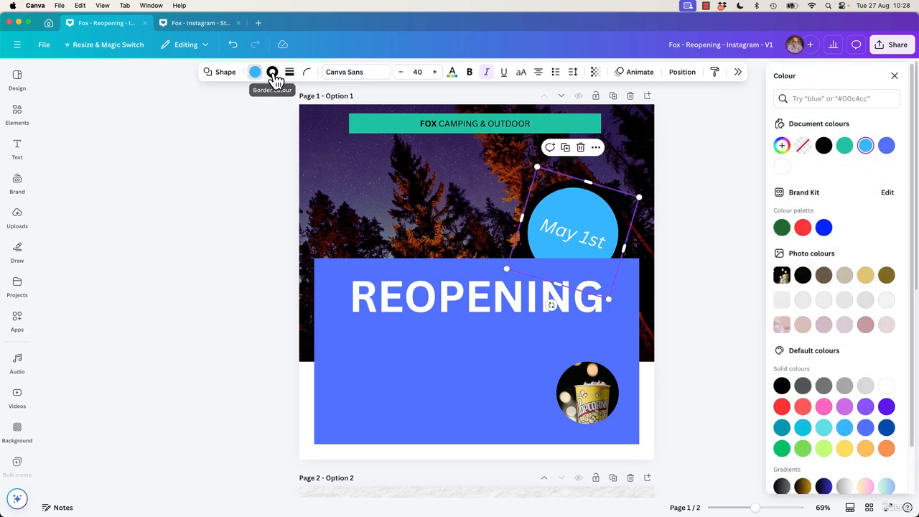
click(273, 74)
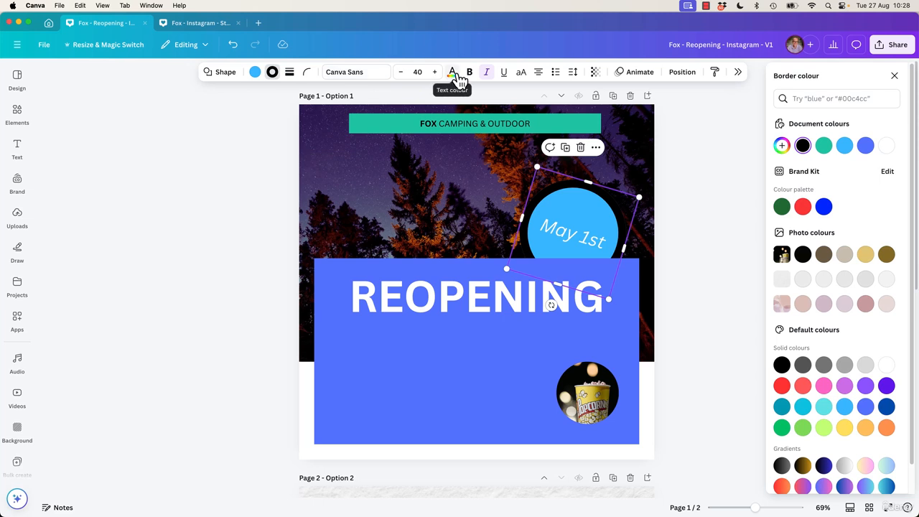
click(895, 76)
key(cmd+z)
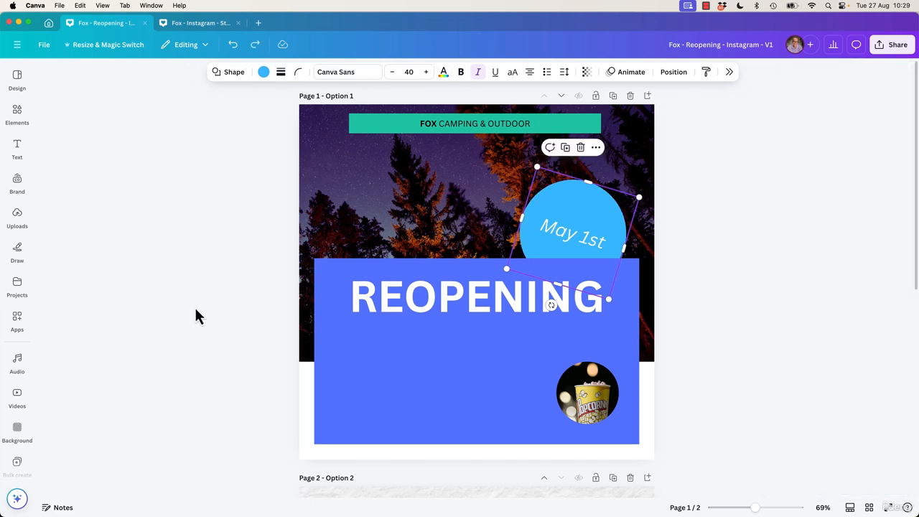
click(187, 287)
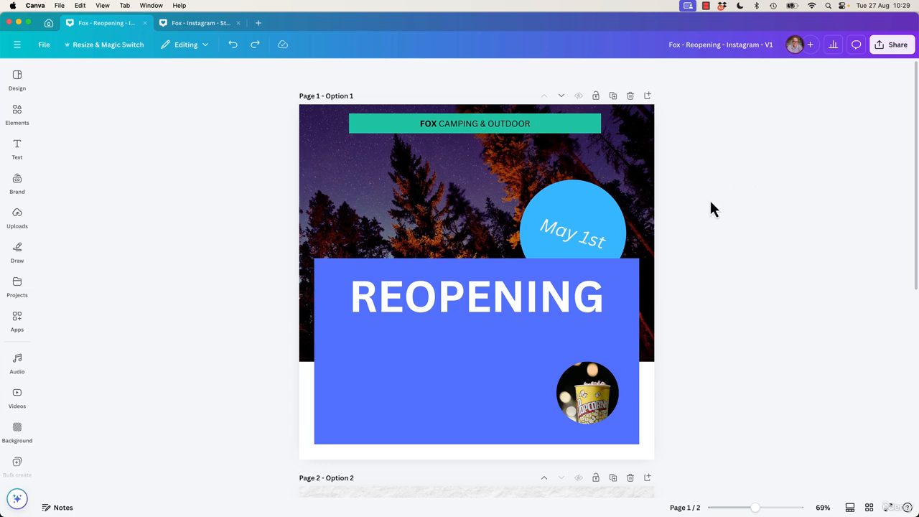
click(392, 202)
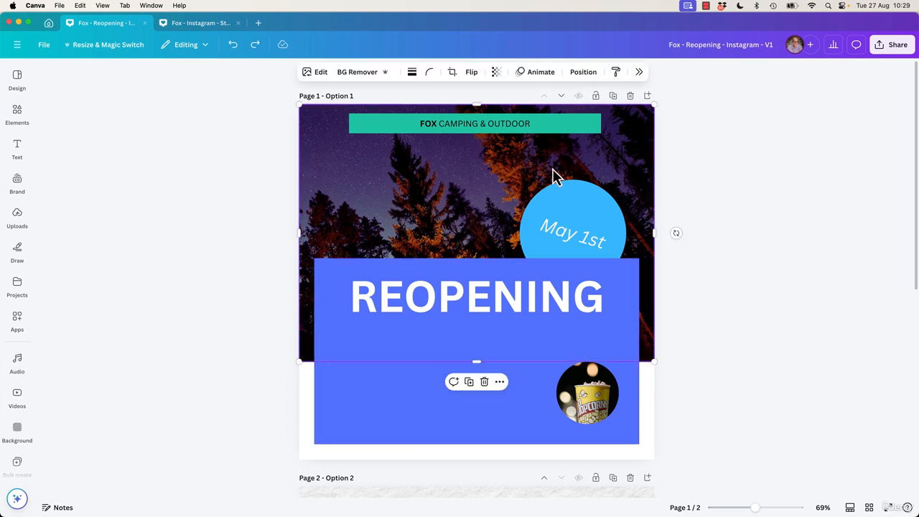
click(727, 260)
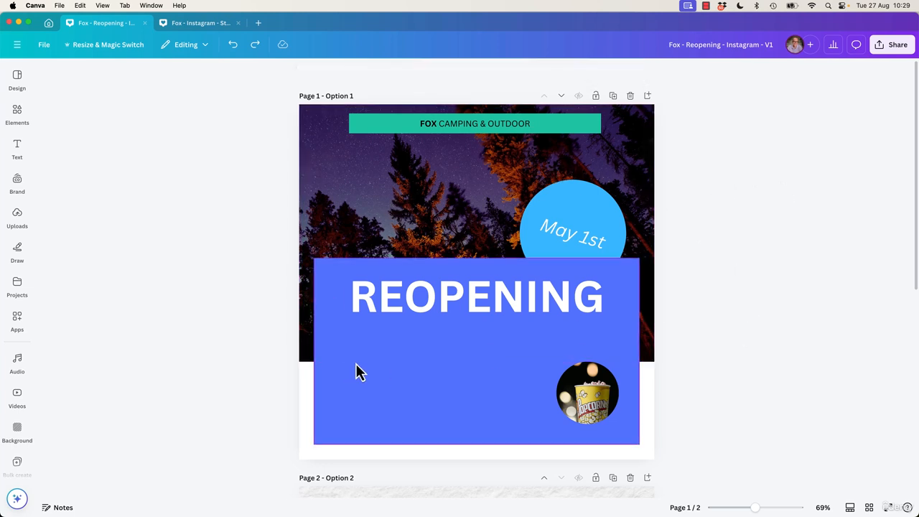
- View the fill colour options of the blue REOPENING panel and the May 1st circle, including their photo colours
click(333, 328)
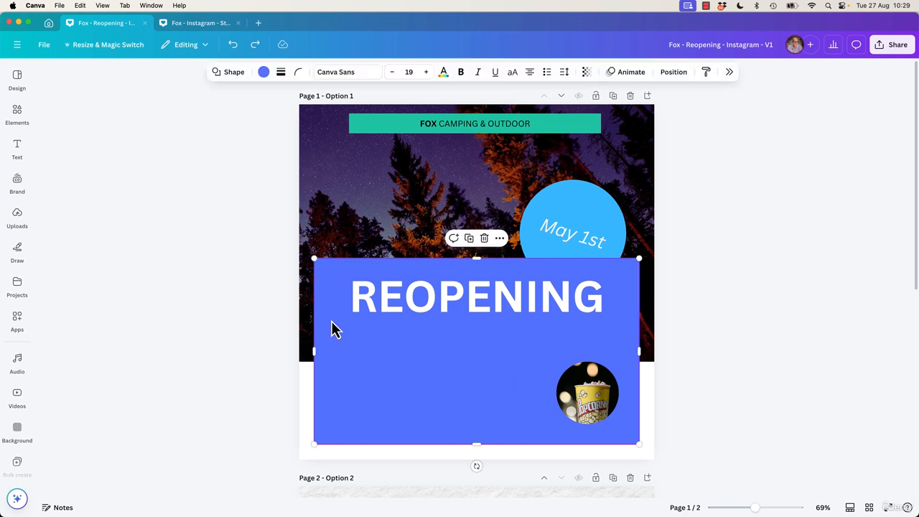
click(264, 72)
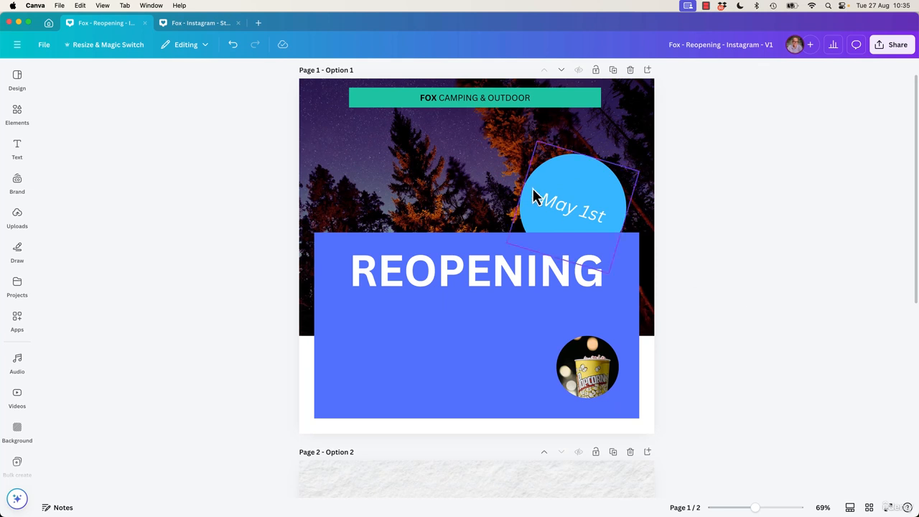
click(567, 196)
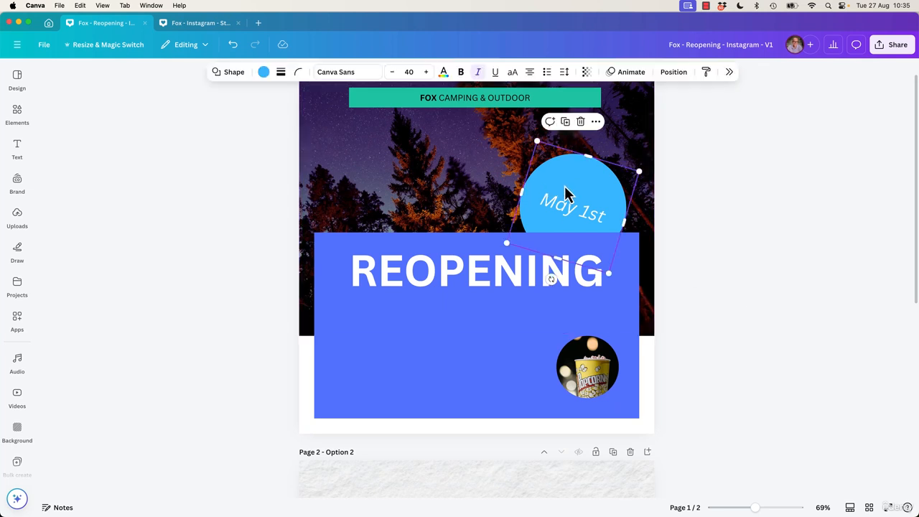
click(265, 74)
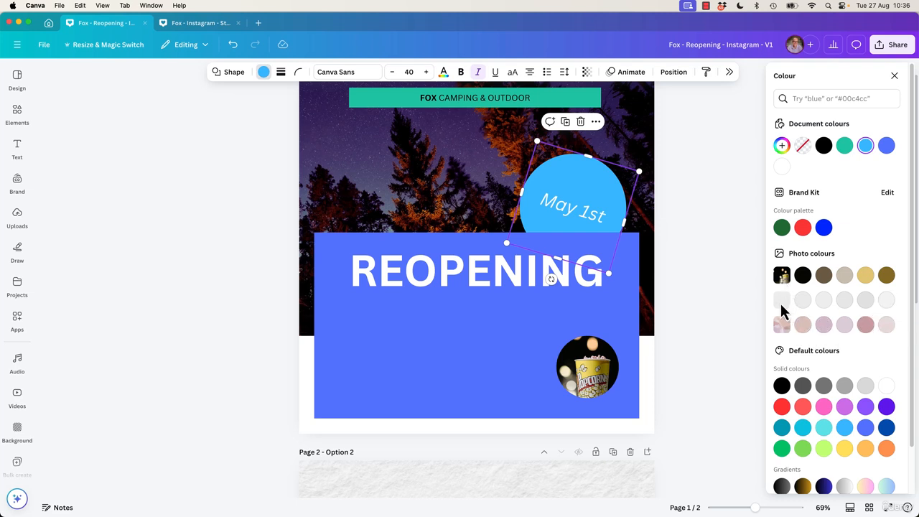
click(403, 190)
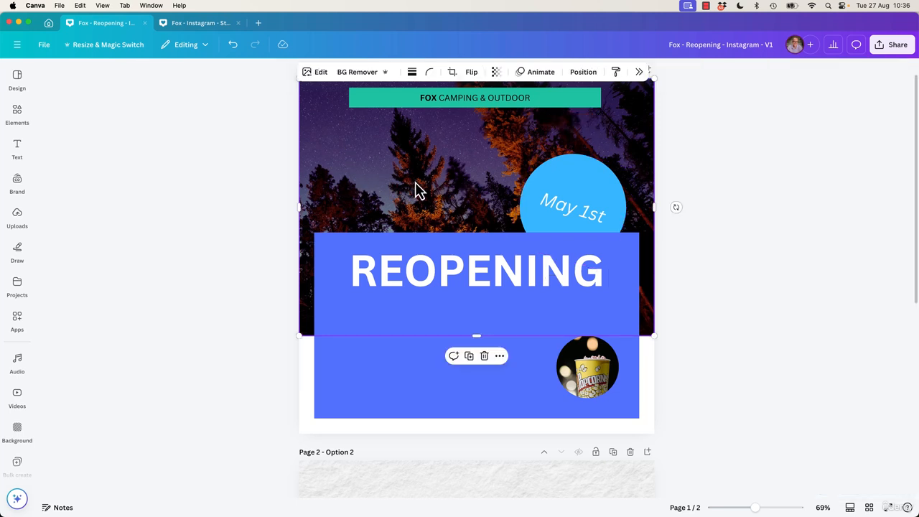
click(603, 203)
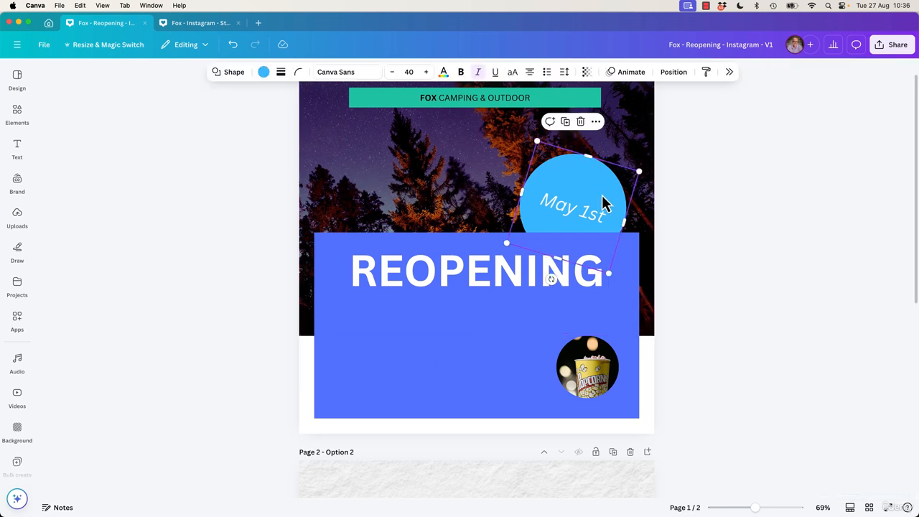
click(239, 261)
click(415, 204)
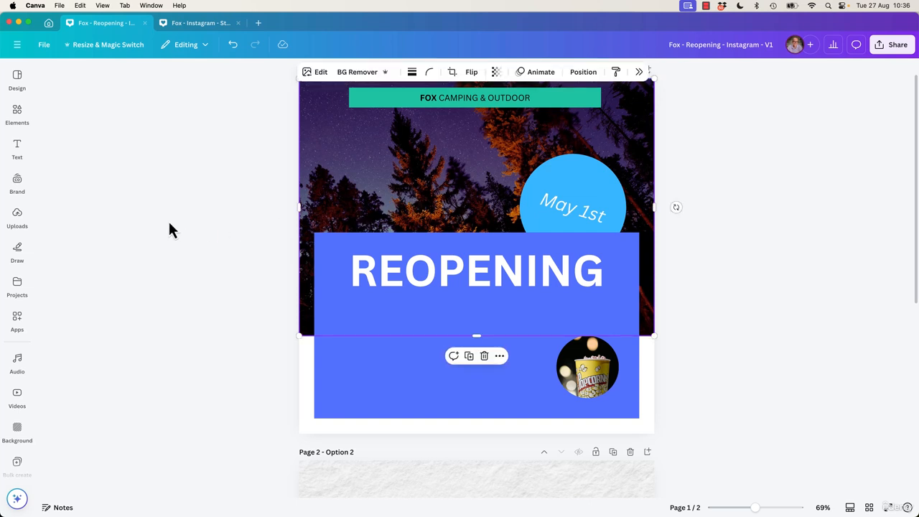
click(201, 257)
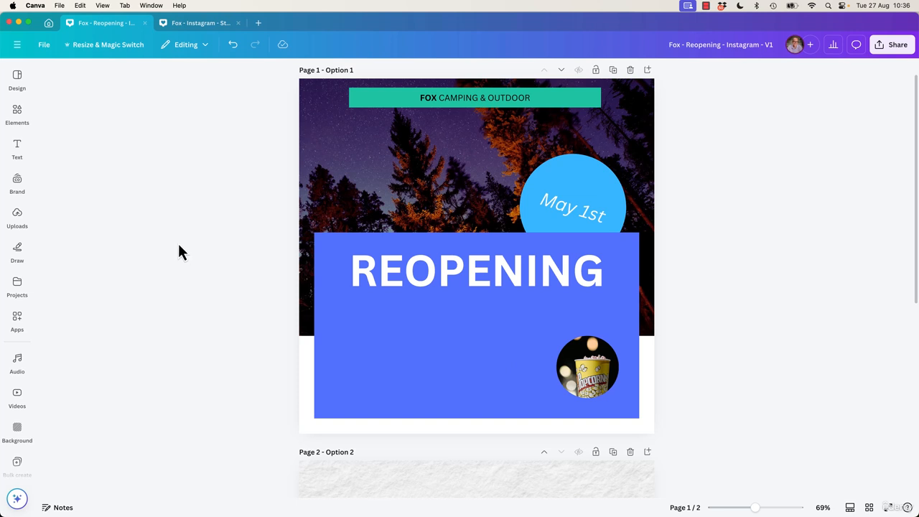
- Add the campsite forest photo from Elements and shrink it to a small inset in the design's upper-left area
click(20, 116)
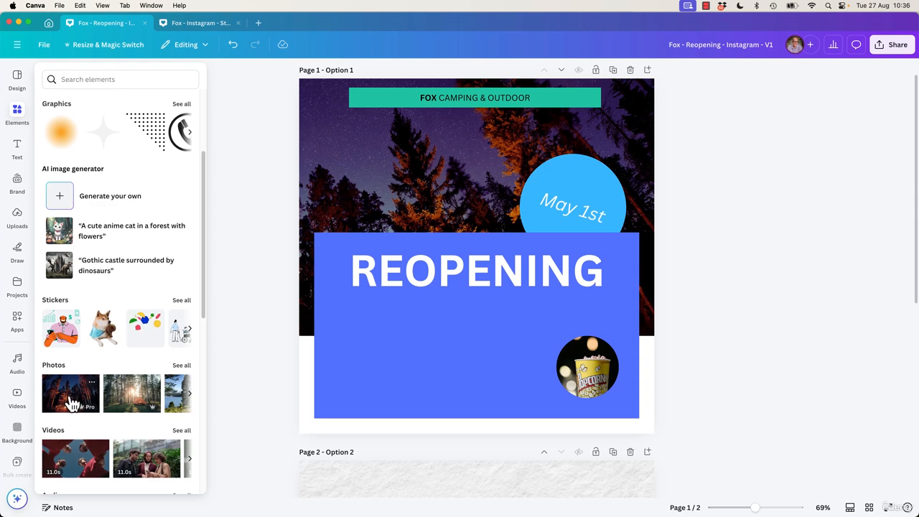
click(76, 397)
drag(590, 265, 544, 211)
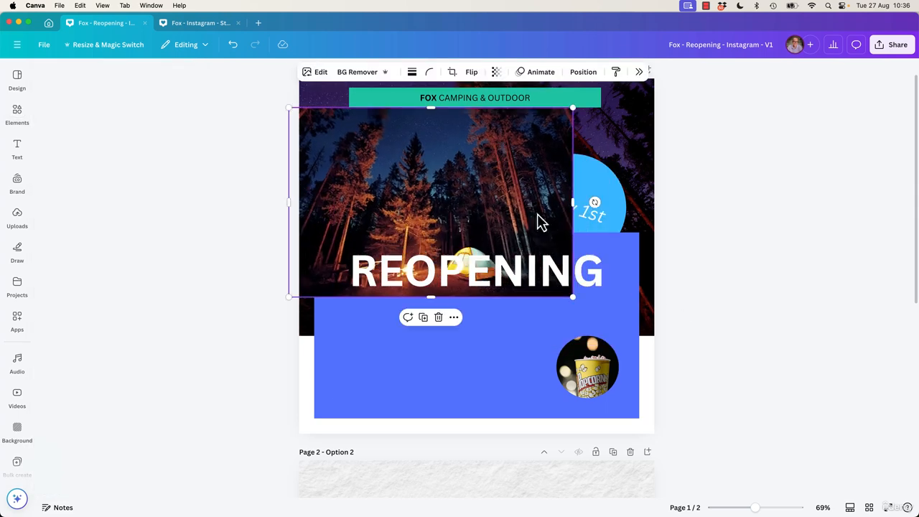
drag(571, 298, 381, 178)
- Try the campsite photo's extracted colours on the REOPENING panel and settle on the dark red fill
click(348, 287)
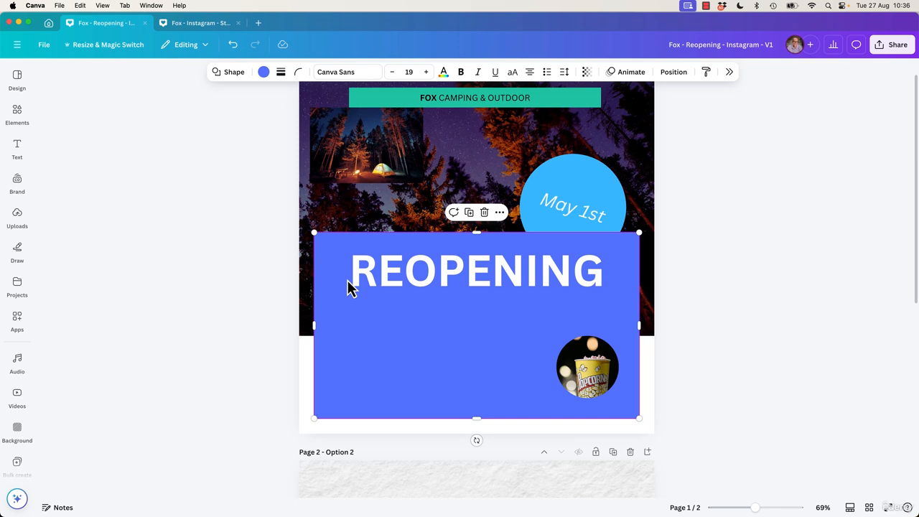
click(264, 72)
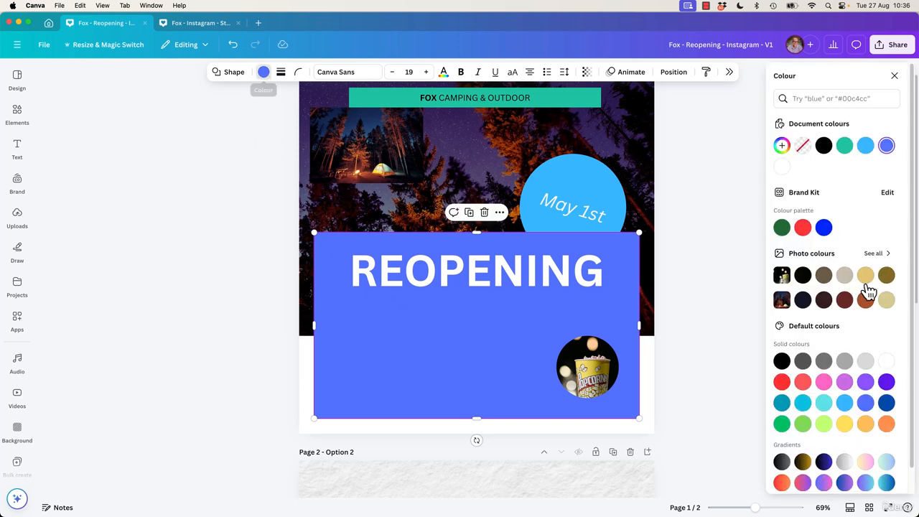
click(824, 300)
click(845, 301)
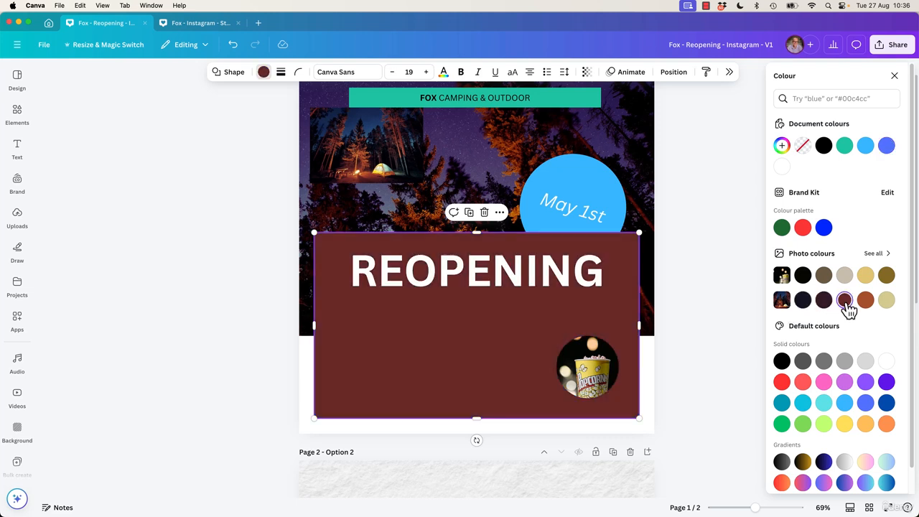
click(865, 301)
click(803, 301)
click(824, 300)
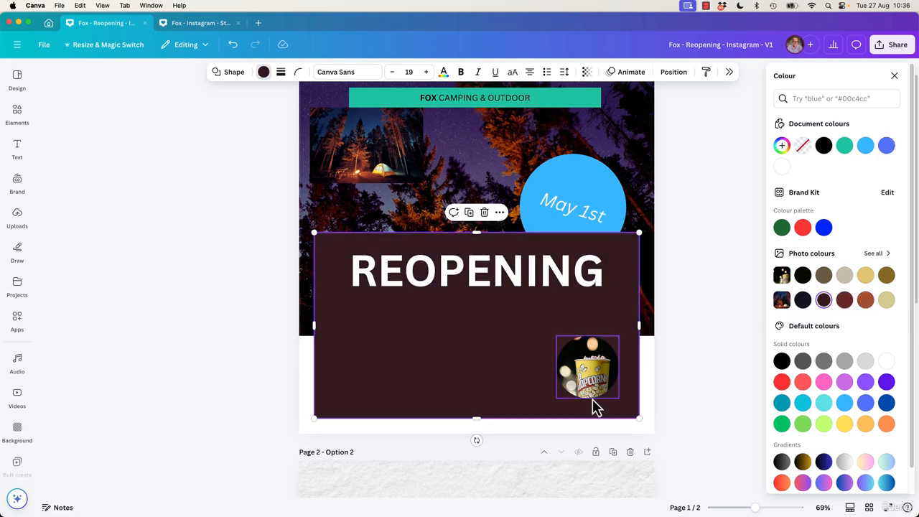
click(844, 300)
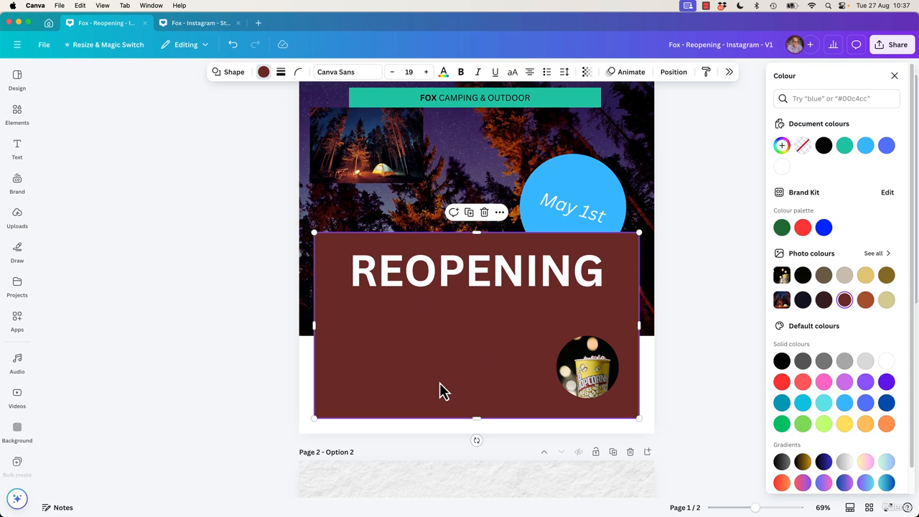
- Fill the FOX CAMPING & OUTDOOR banner with the pale khaki colour extracted from the campsite photo
click(554, 100)
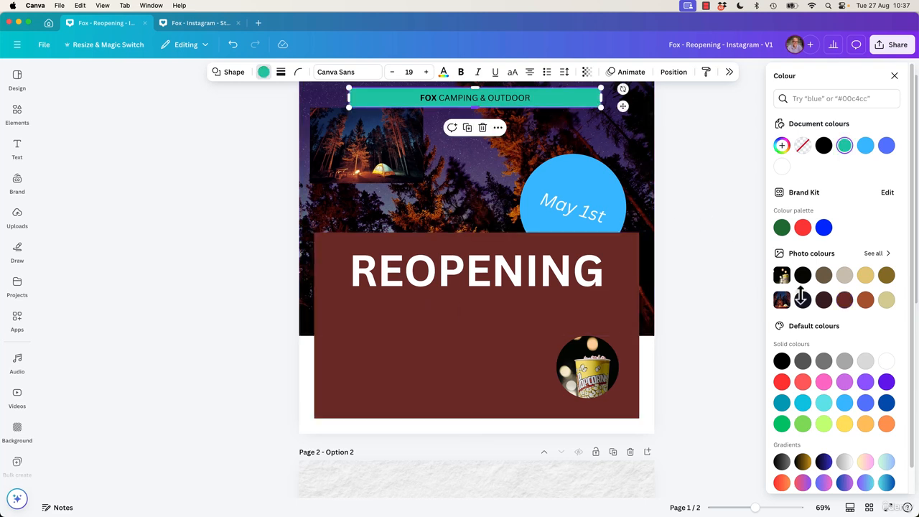
click(886, 299)
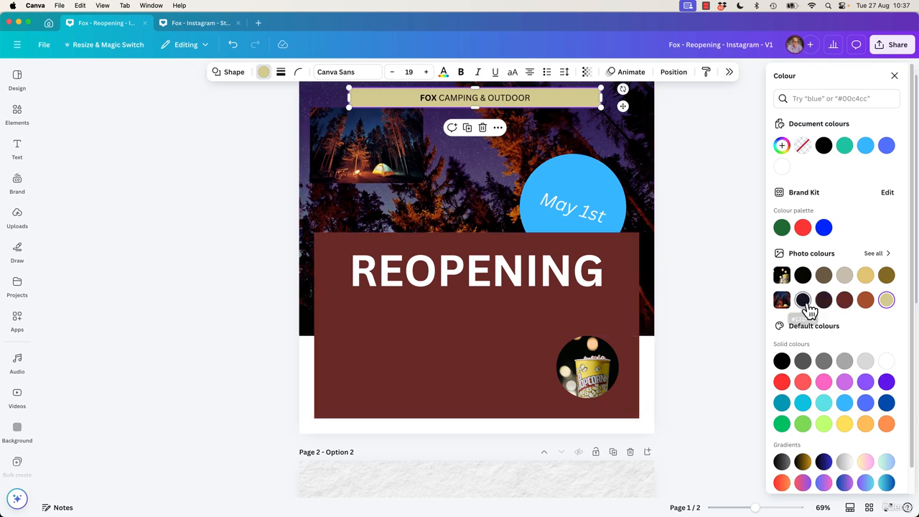
- Sample a purple from the background photo's sky for the May 1st circle and lighten it to #8963BE
click(593, 190)
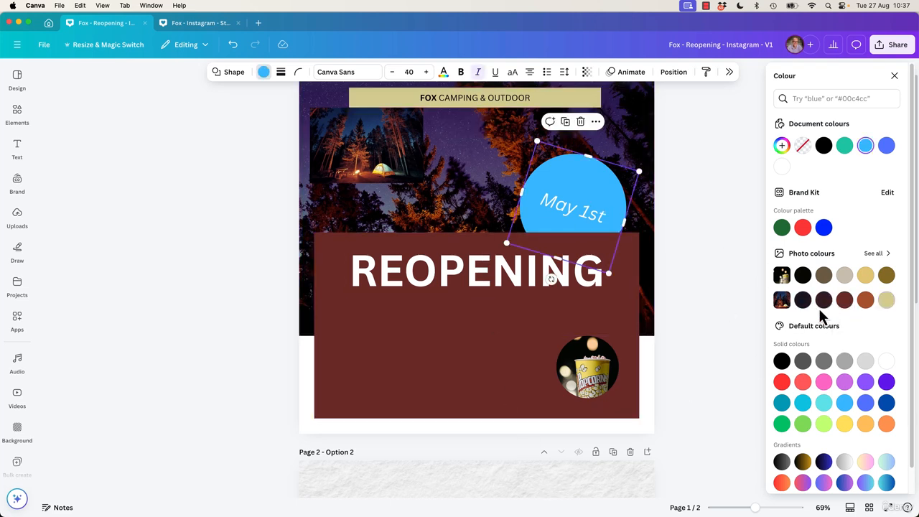
click(782, 145)
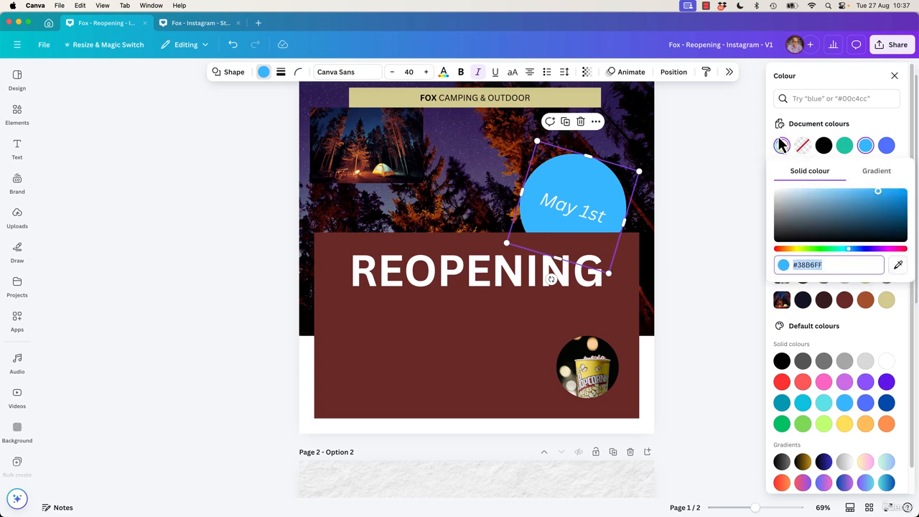
click(897, 265)
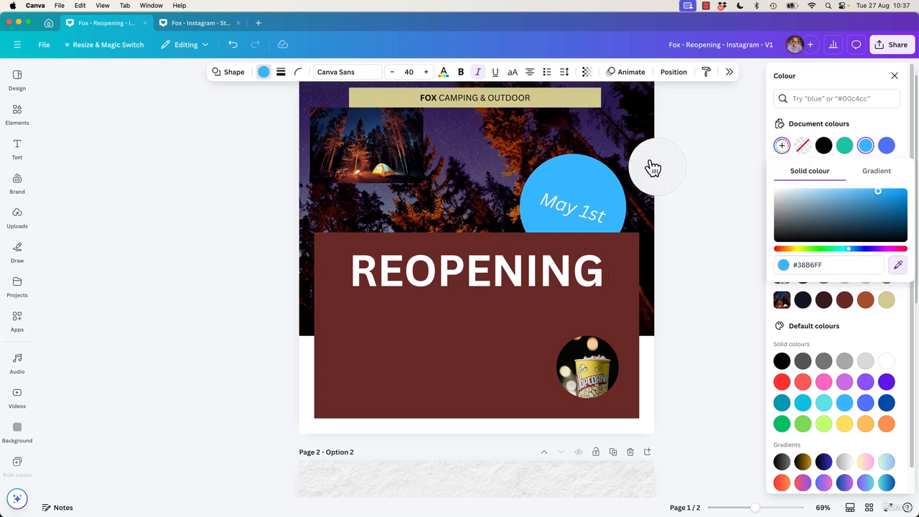
click(453, 138)
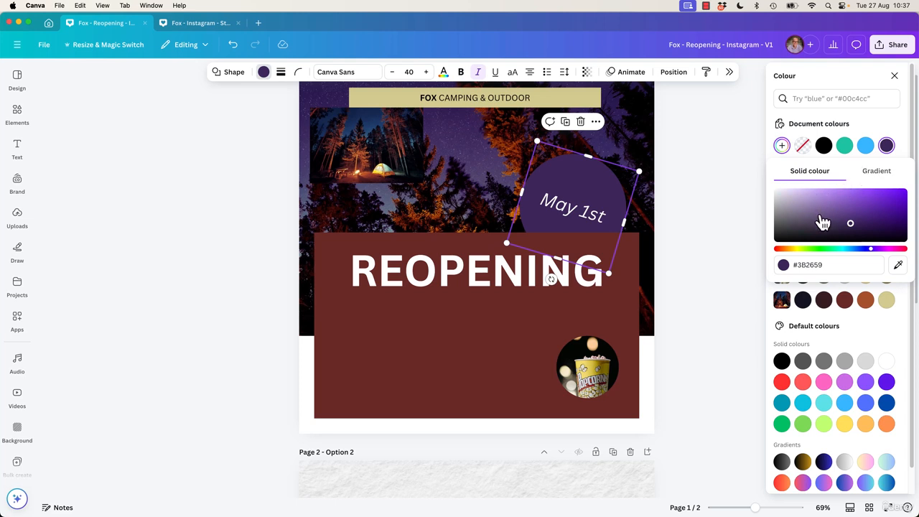
drag(850, 223, 838, 202)
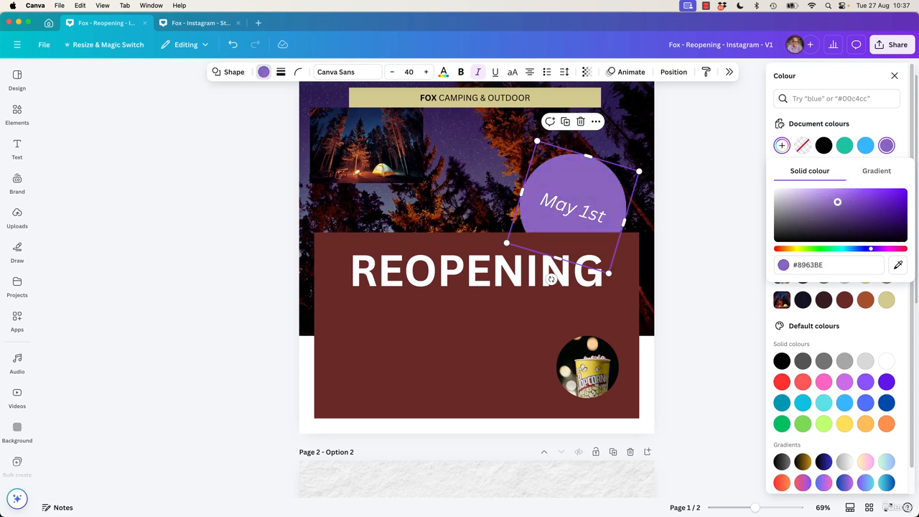
click(698, 273)
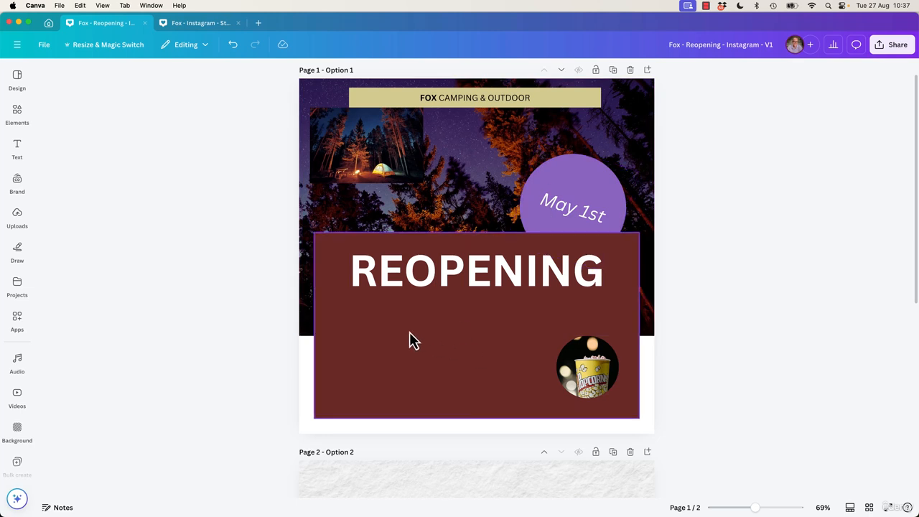
- Delete the inset campsite photo and undo the deletion
click(402, 178)
key(Delete)
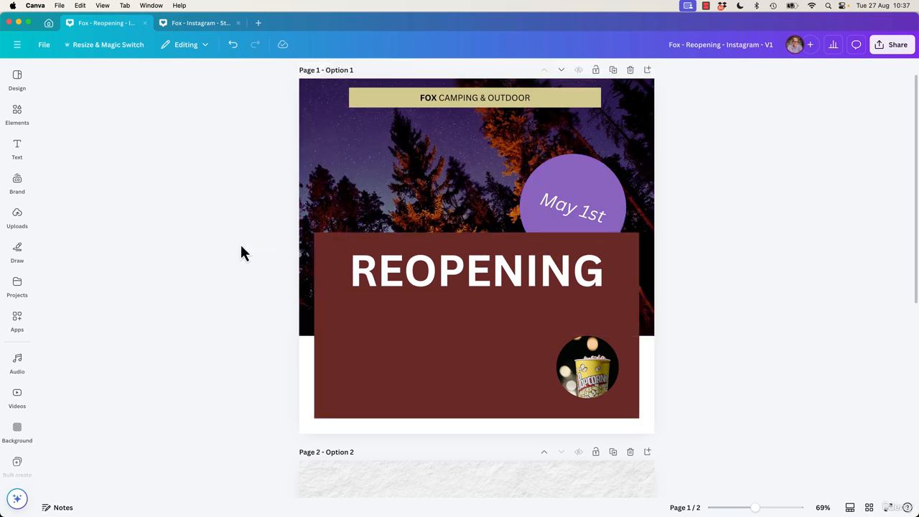
key(super+z)
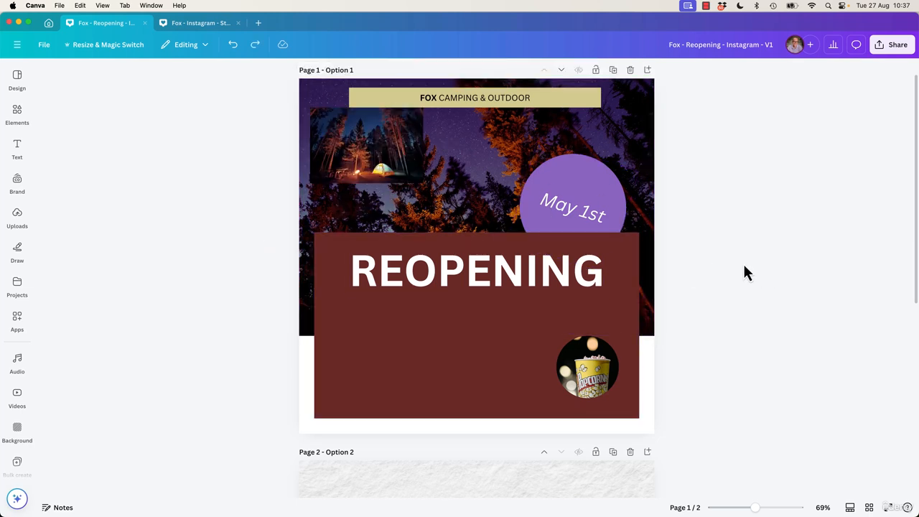
- Shrink the inset campsite photo slightly from its upper-right corner and deselect it
click(486, 184)
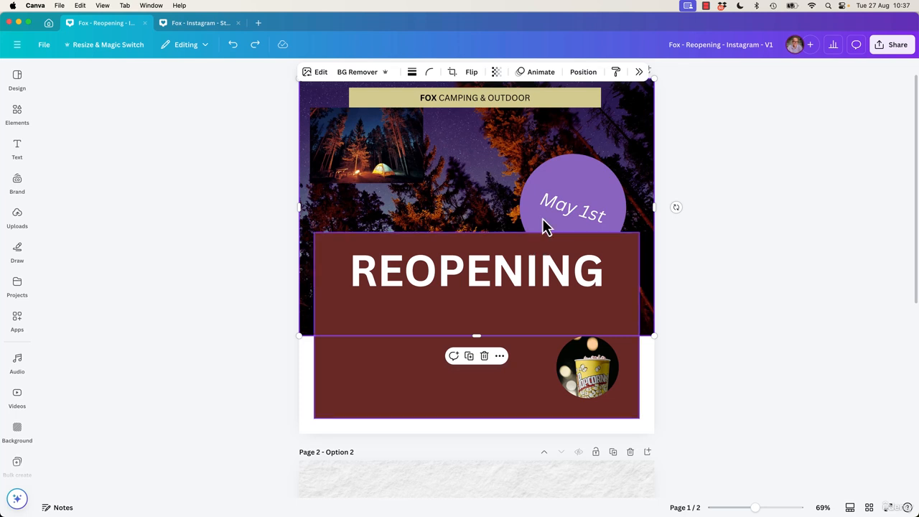
click(363, 162)
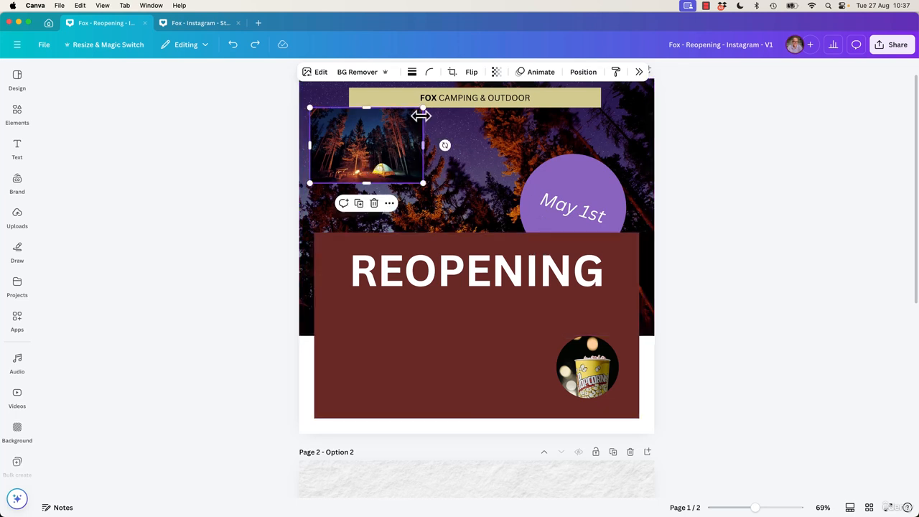
drag(423, 109, 405, 120)
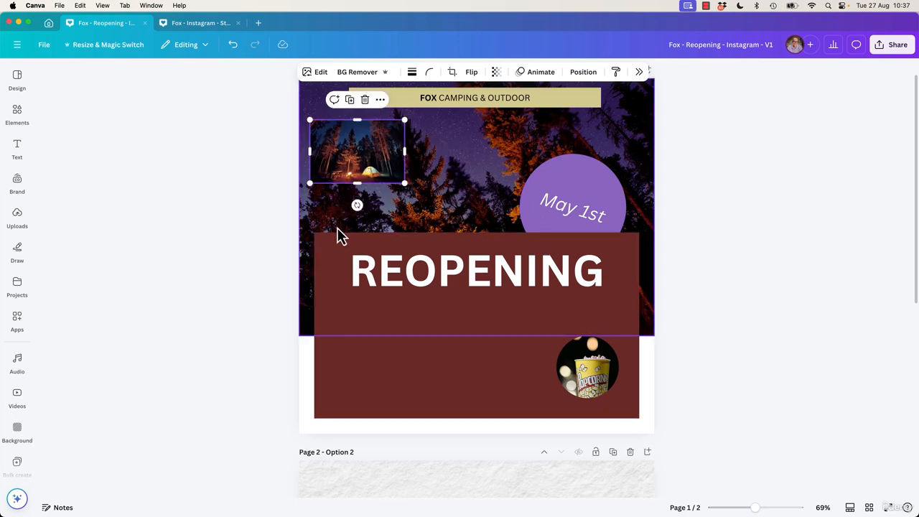
click(225, 411)
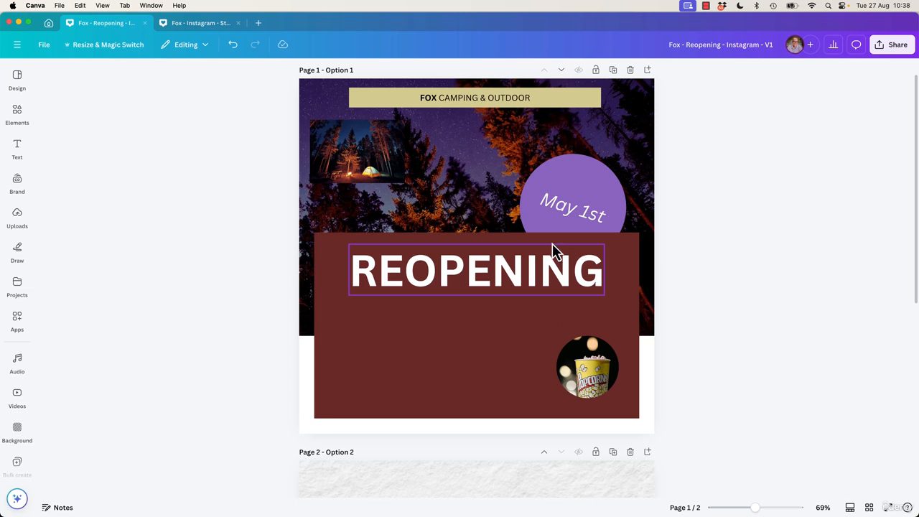
- View the photo colours available for the dark red REOPENING panel and close the colour options
click(622, 293)
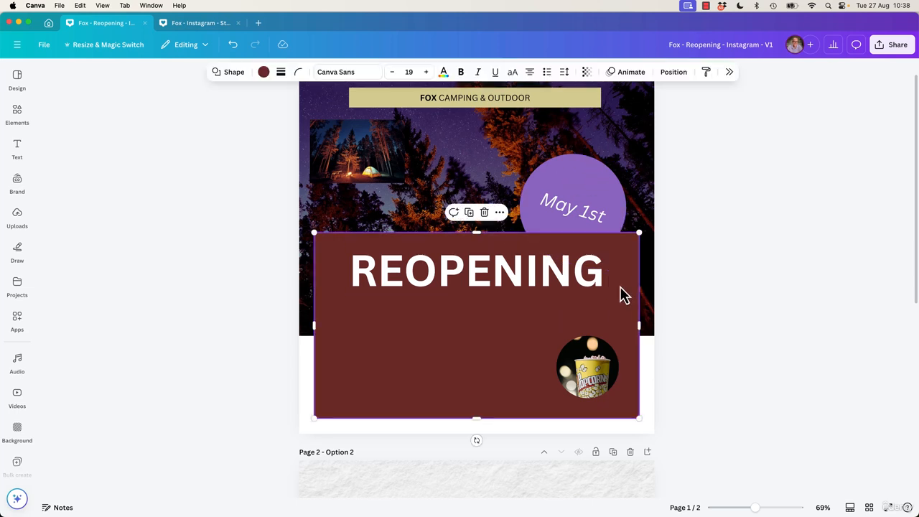
click(264, 72)
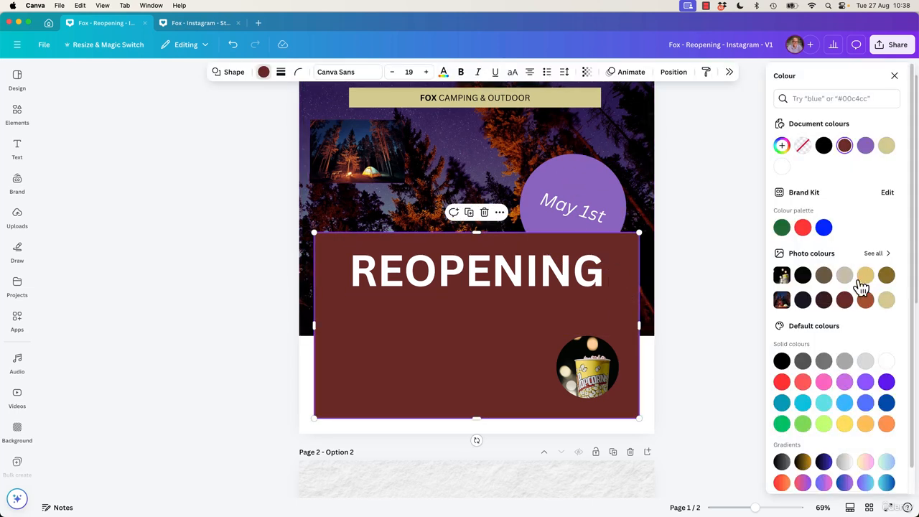
key(Escape)
click(677, 367)
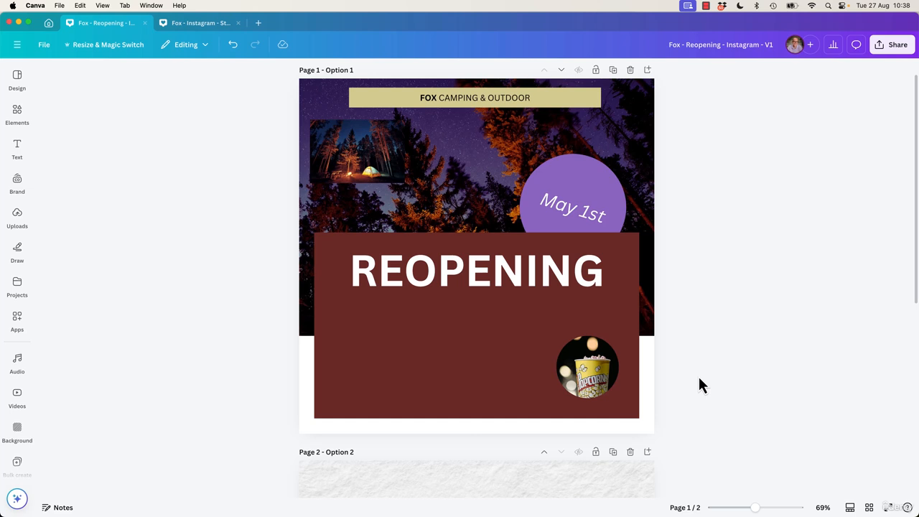
- Apply the colours of the inset campsite photo to page 1
click(368, 180)
right_click(369, 162)
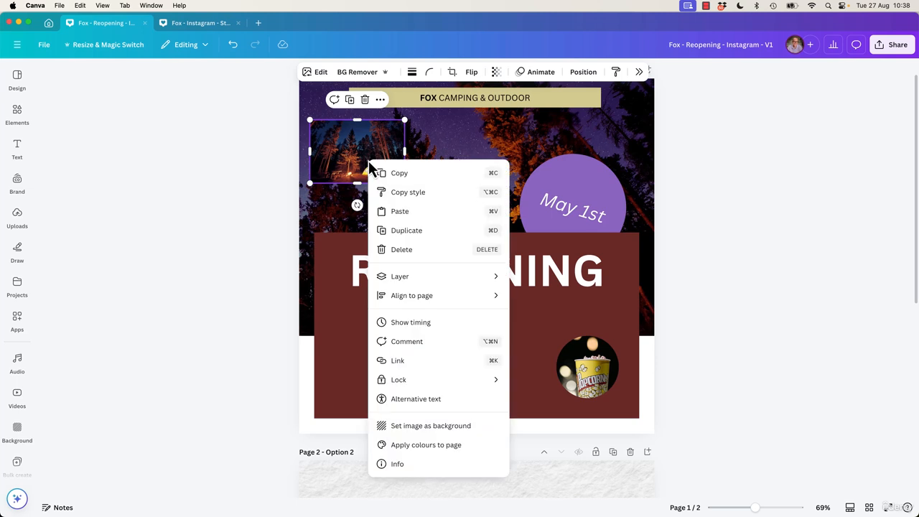
click(454, 453)
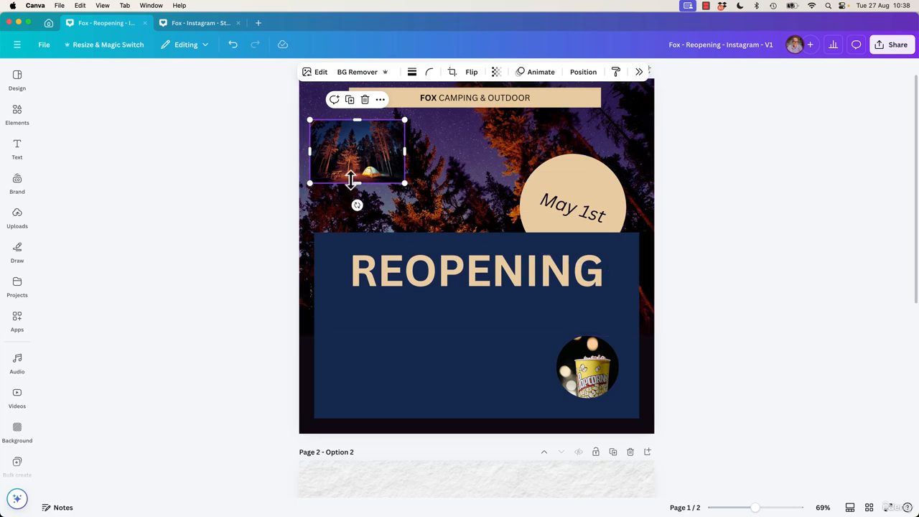
- Reshuffle the campsite photo's colours across the page until the REOPENING panel is navy and the page background orange, with the photo deselected
right_click(383, 162)
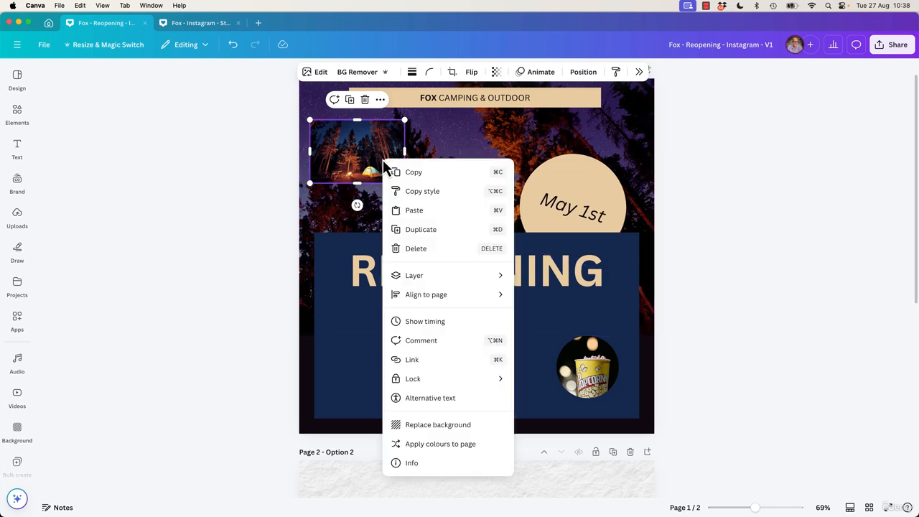
click(429, 452)
right_click(355, 153)
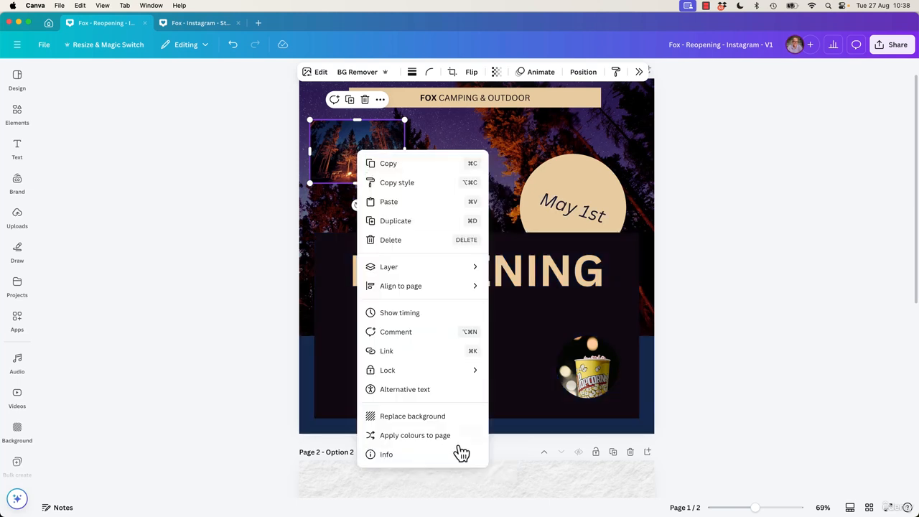
click(405, 437)
right_click(386, 143)
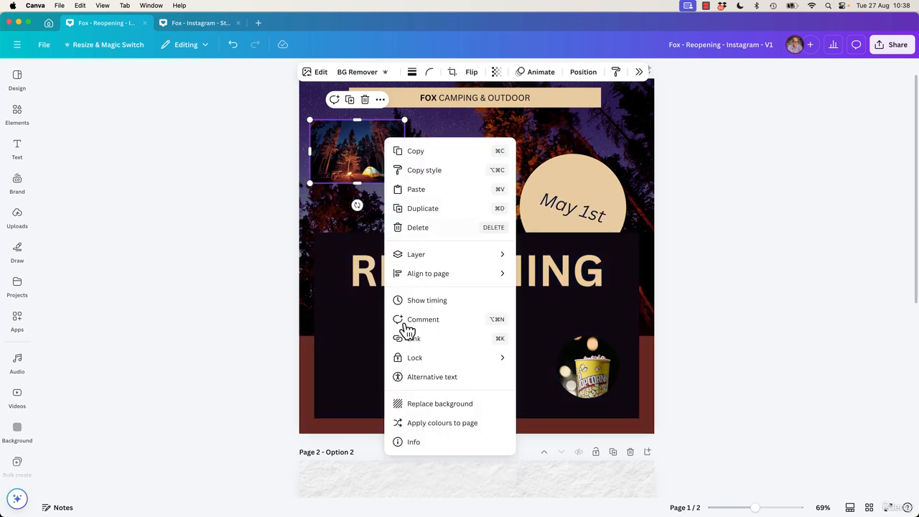
click(413, 428)
right_click(371, 168)
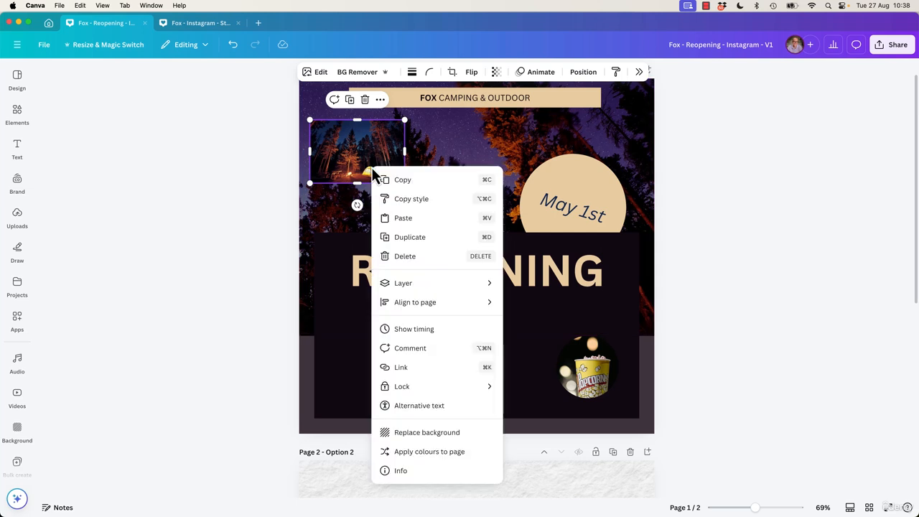
click(448, 457)
click(665, 406)
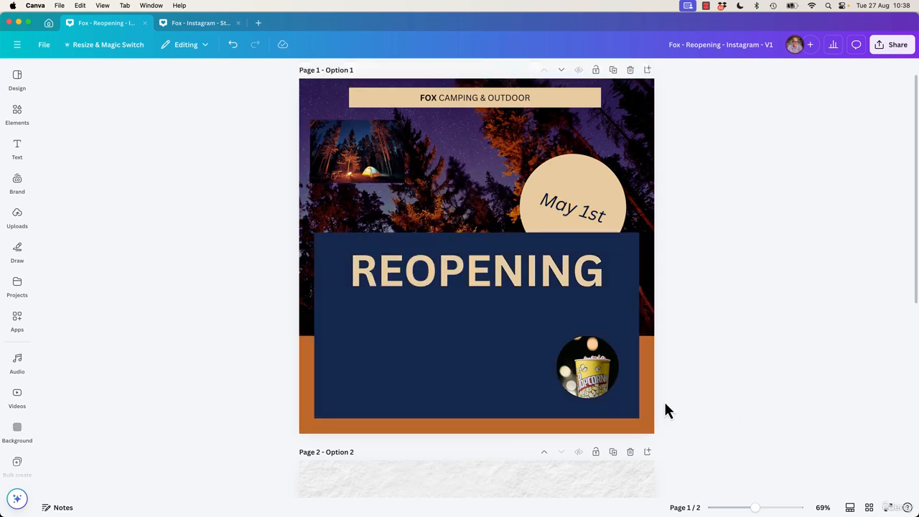
- Examine the new colours of the page background, REOPENING heading and its panel against the inset campsite photo
click(652, 397)
click(600, 284)
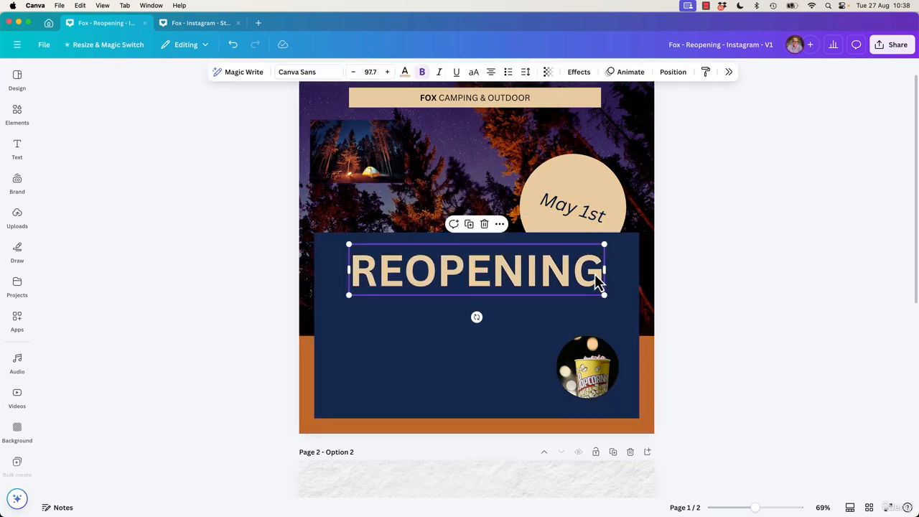
click(625, 327)
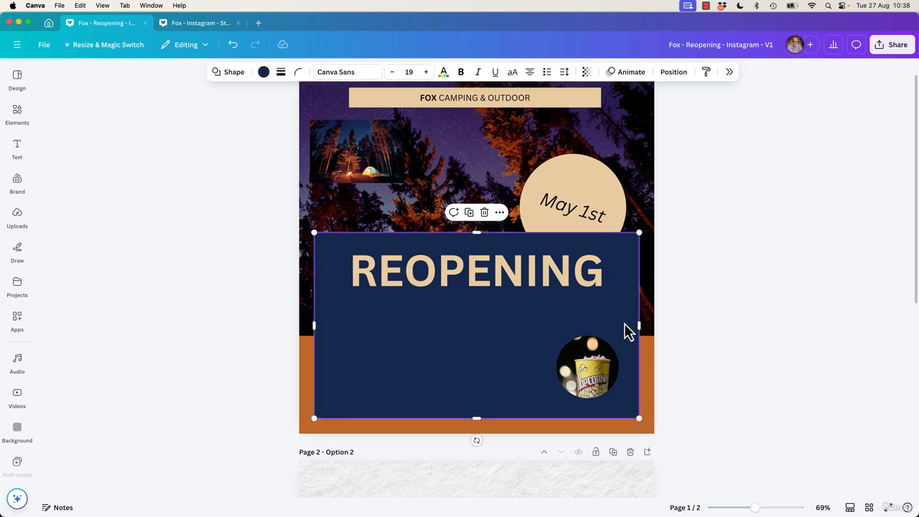
click(652, 394)
click(727, 393)
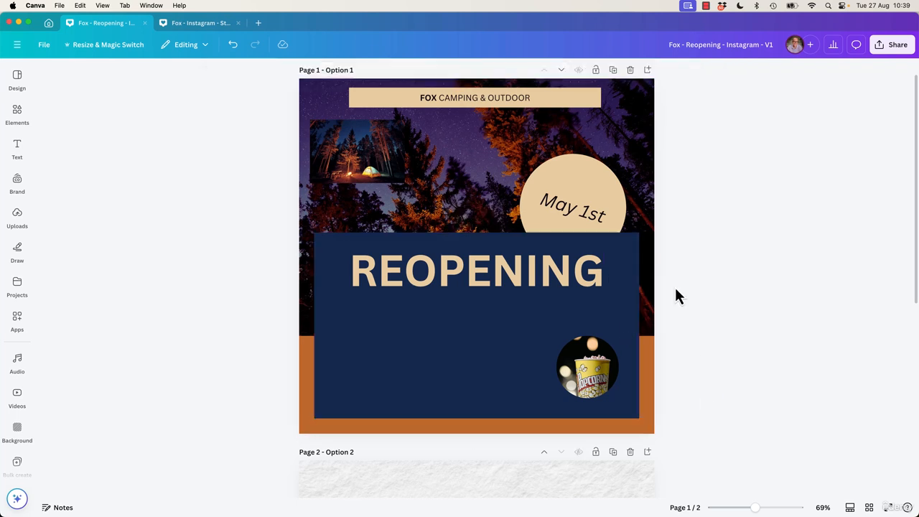
click(566, 283)
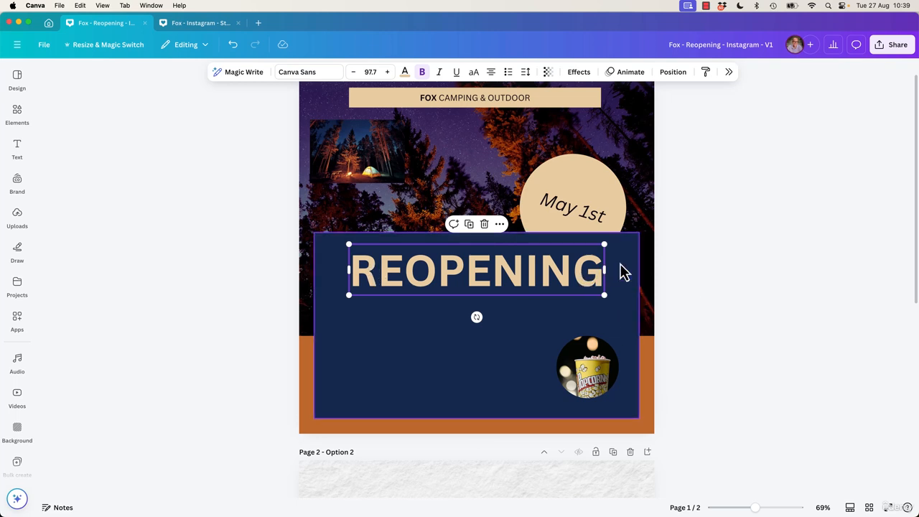
click(710, 310)
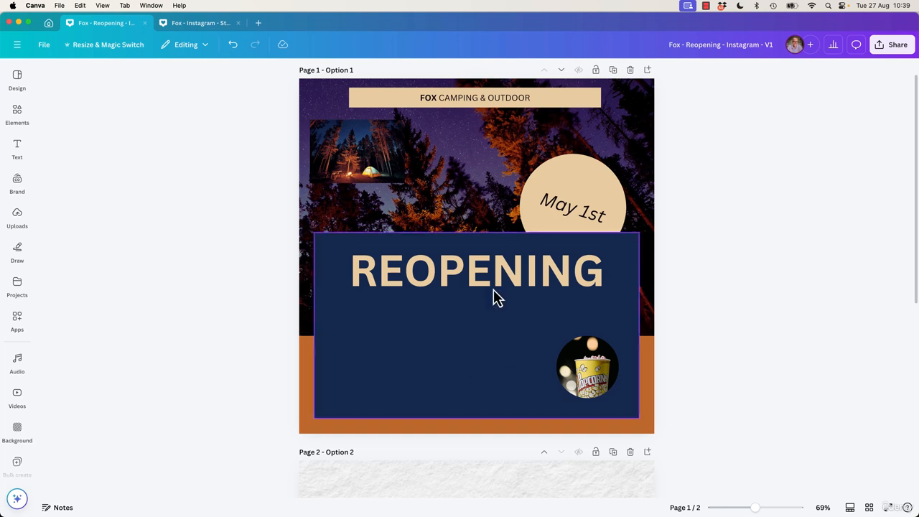
click(344, 178)
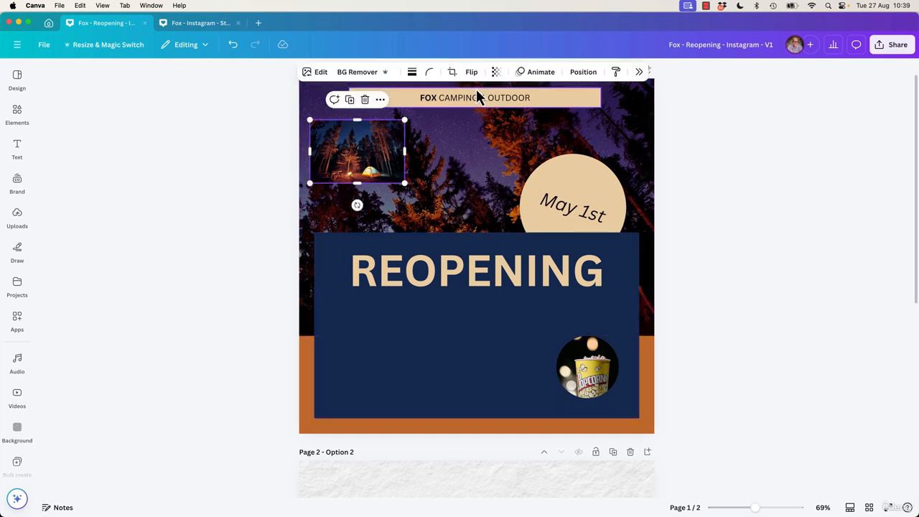
click(723, 297)
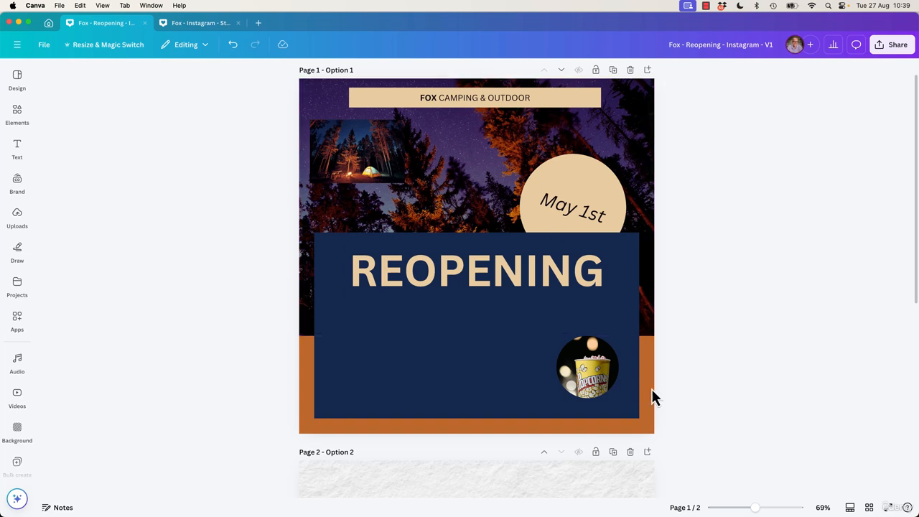
- Recolour the FOX CAMPING & OUTDOOR banner orange and its text white using the document colours
click(566, 105)
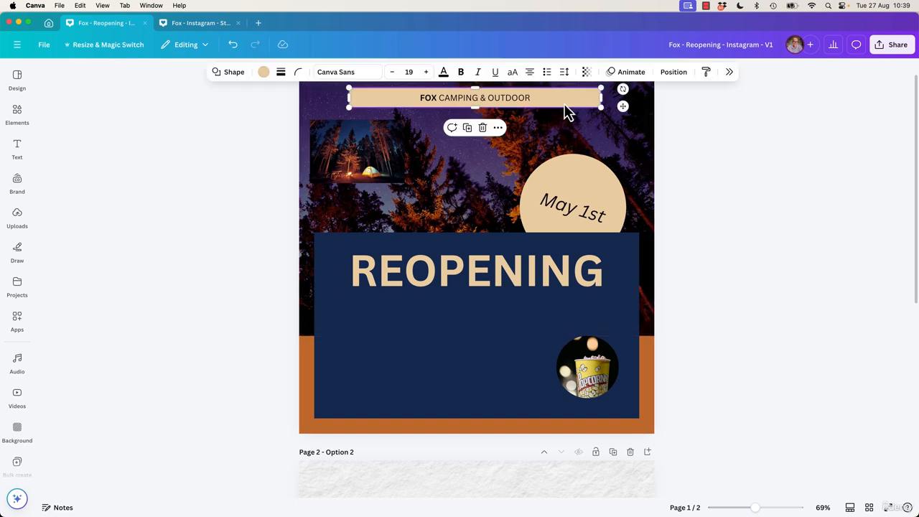
click(264, 73)
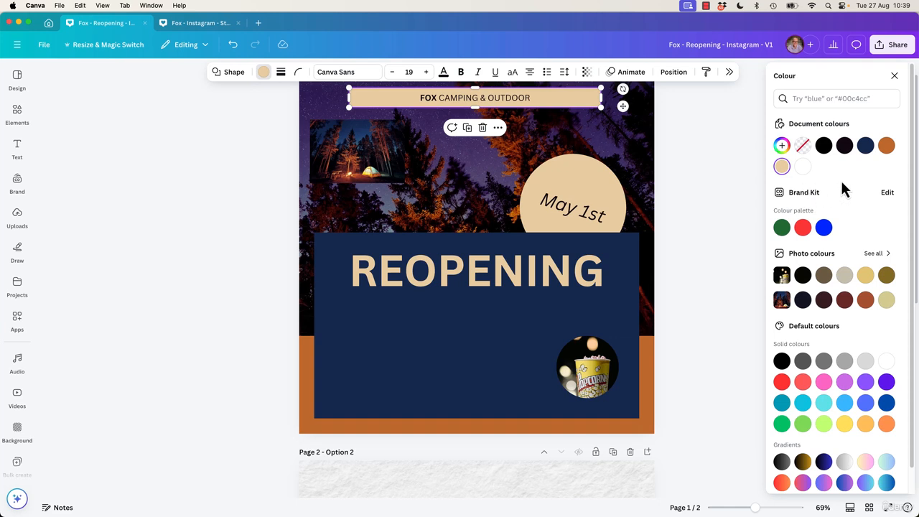
click(887, 148)
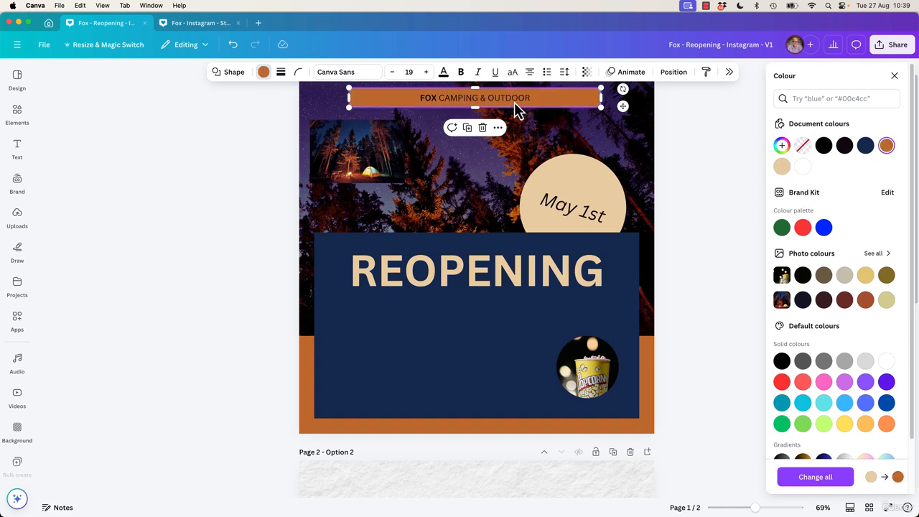
click(448, 73)
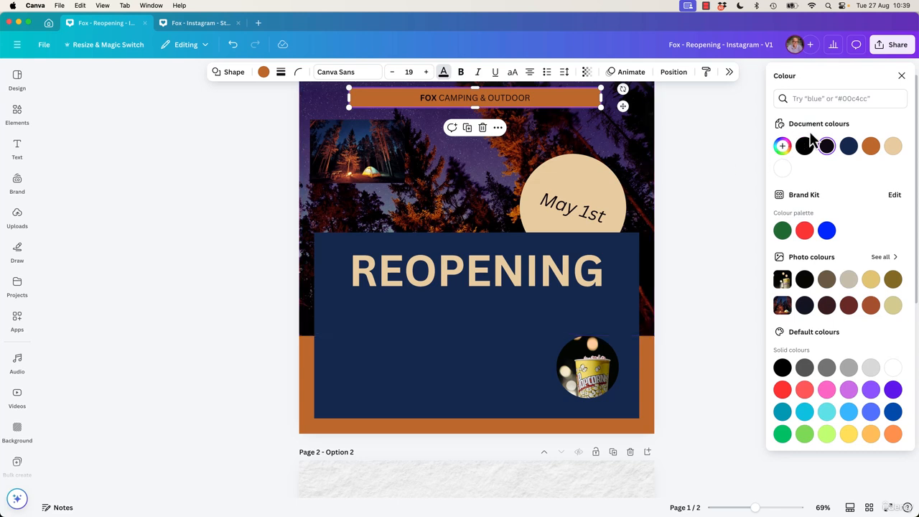
click(894, 148)
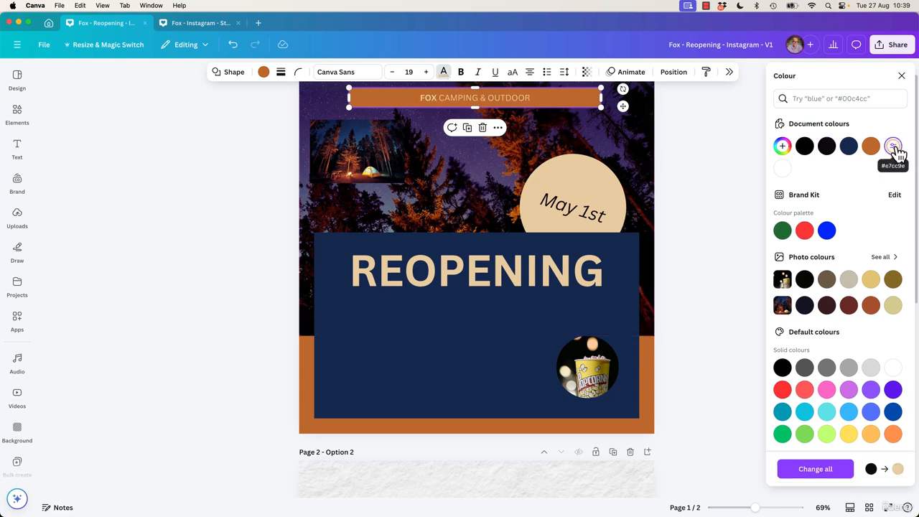
click(783, 169)
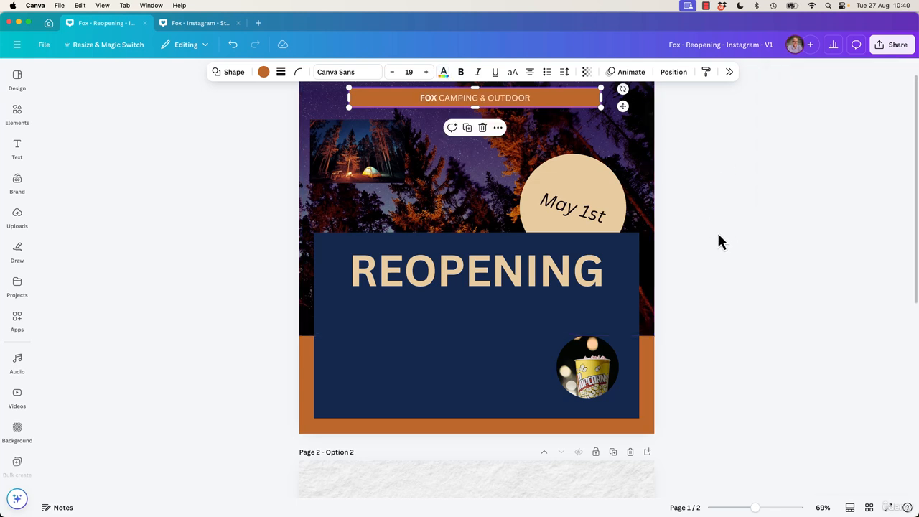
click(715, 234)
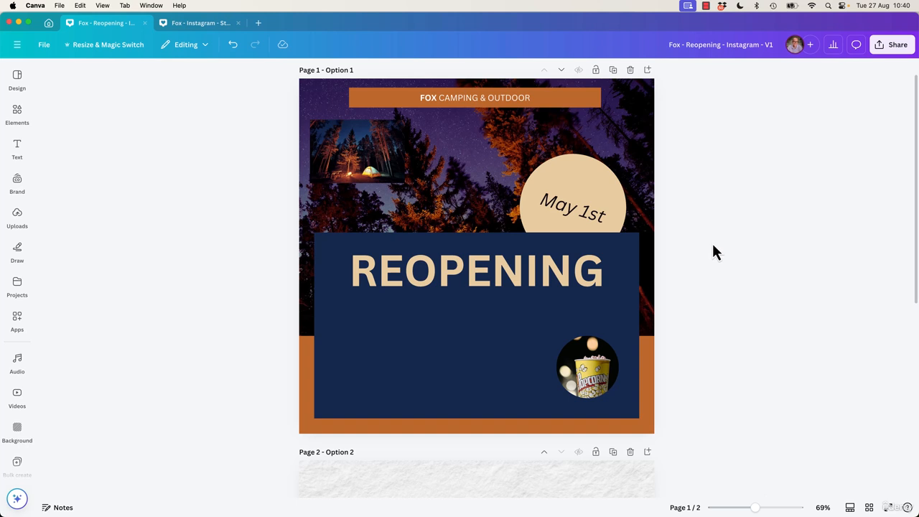